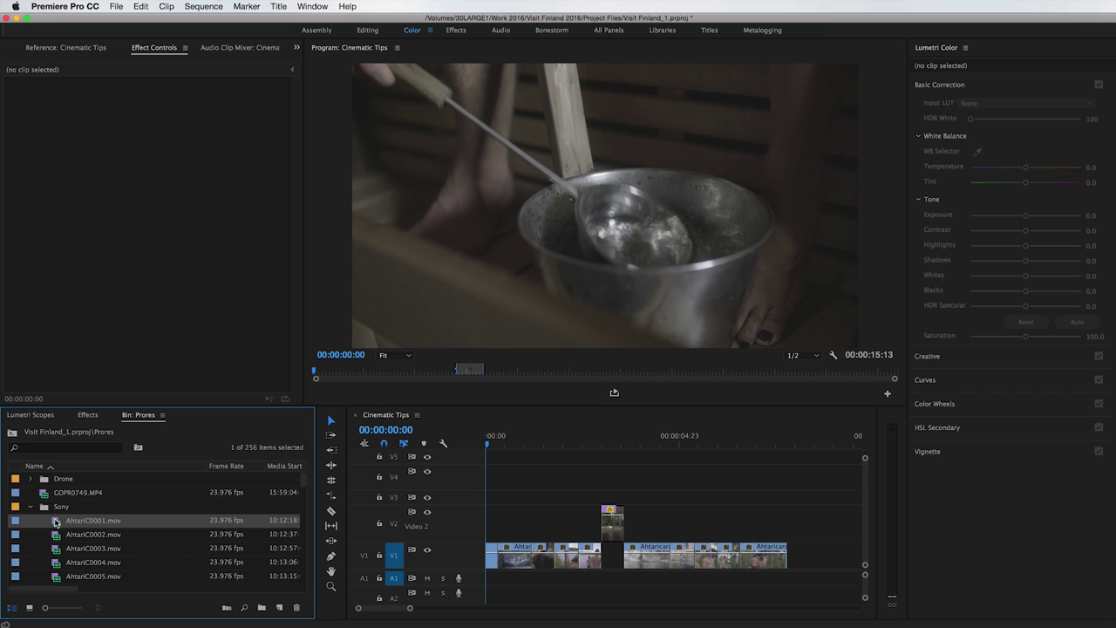
Step: Open the Modify > Interpret Footage settings for AhtariC0001.mov in the bin
right_click(69, 525)
mouse_move(87, 403)
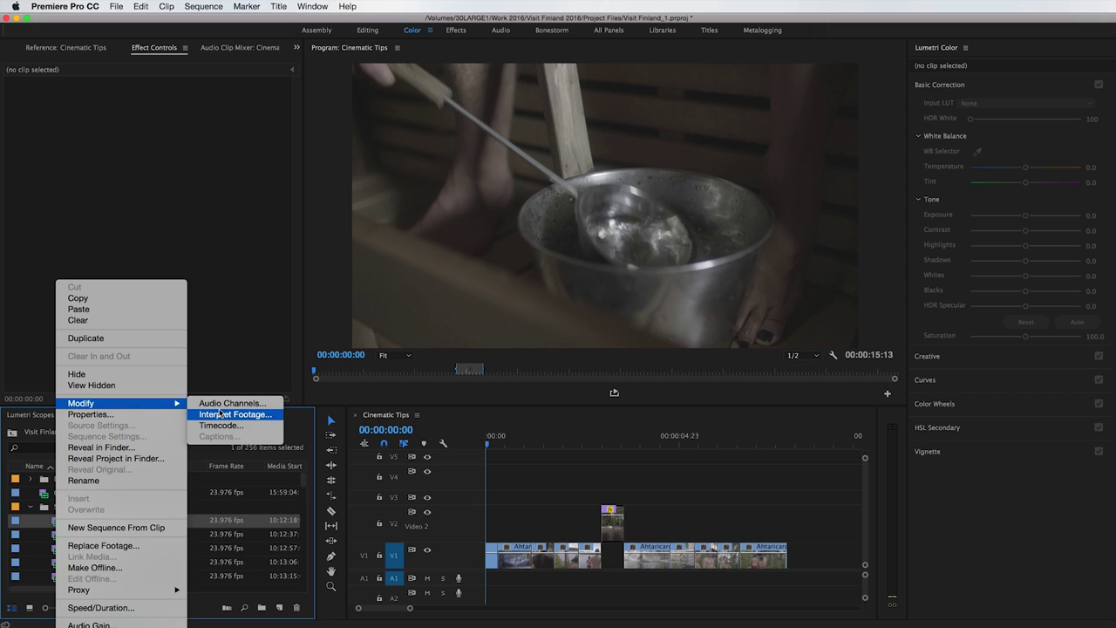
left_click(232, 413)
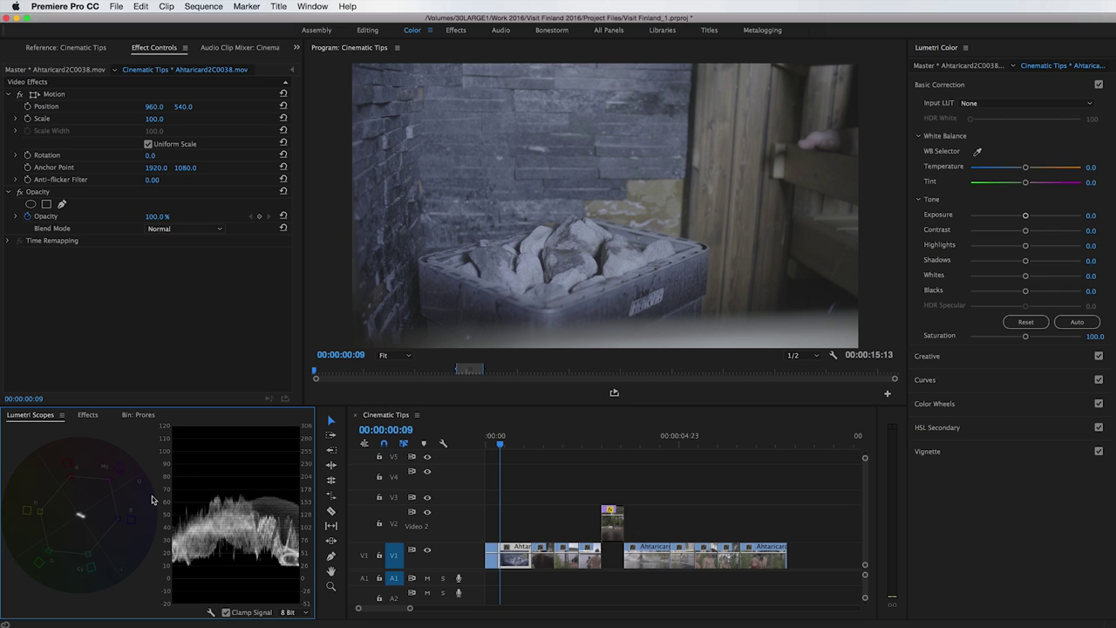
Step: Bring up Lumetri Scopes and set it to Vectorscope YUV and Waveform (Luma)
left_click(313, 6)
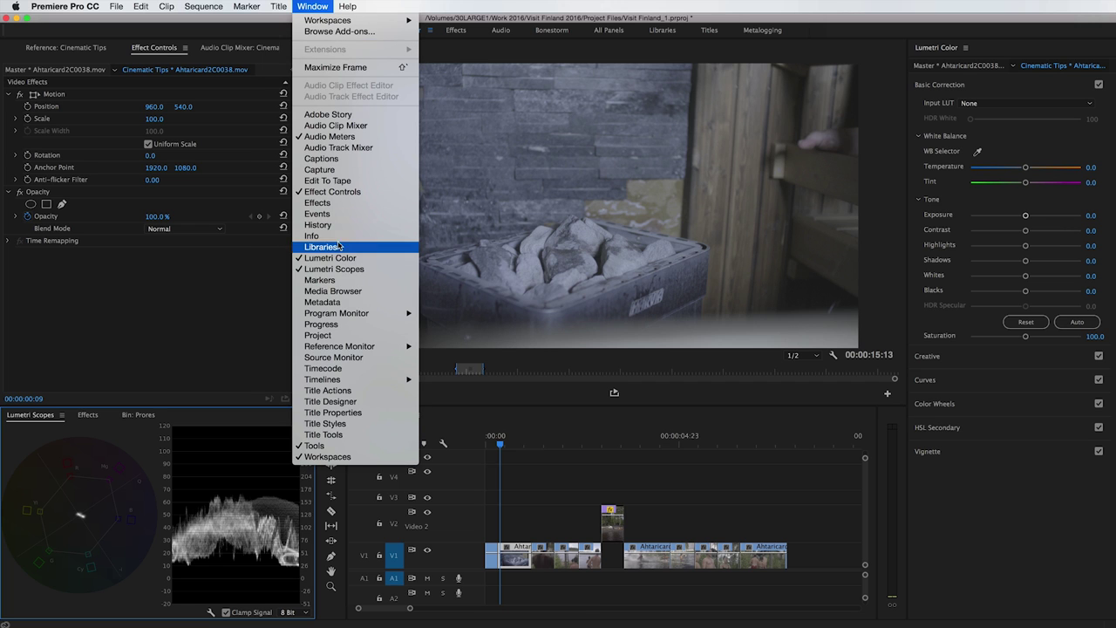
left_click(300, 272)
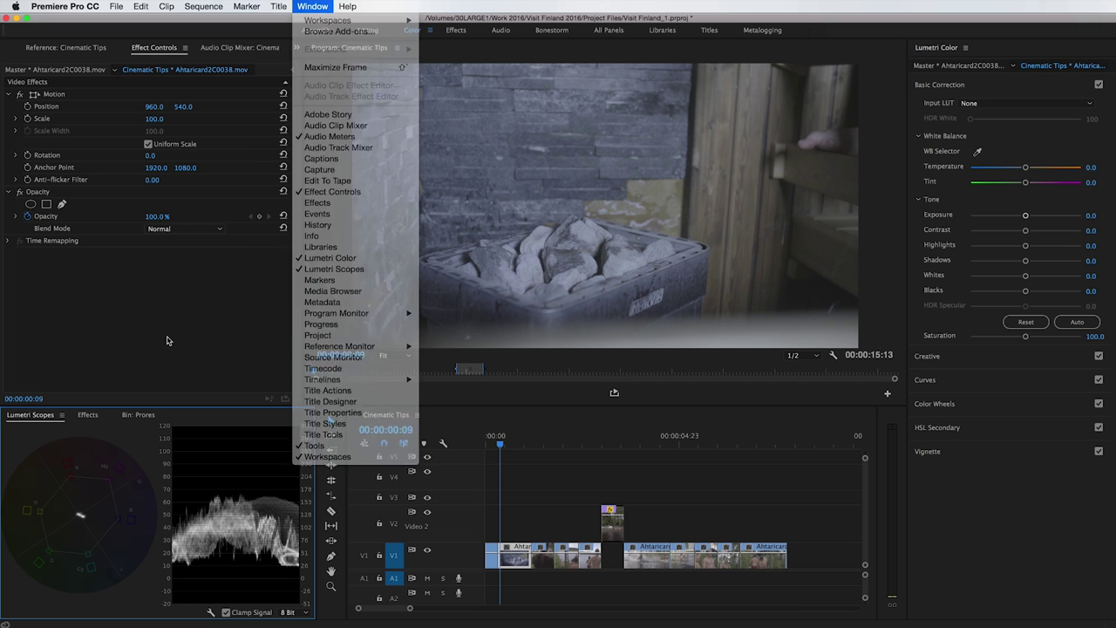
right_click(146, 468)
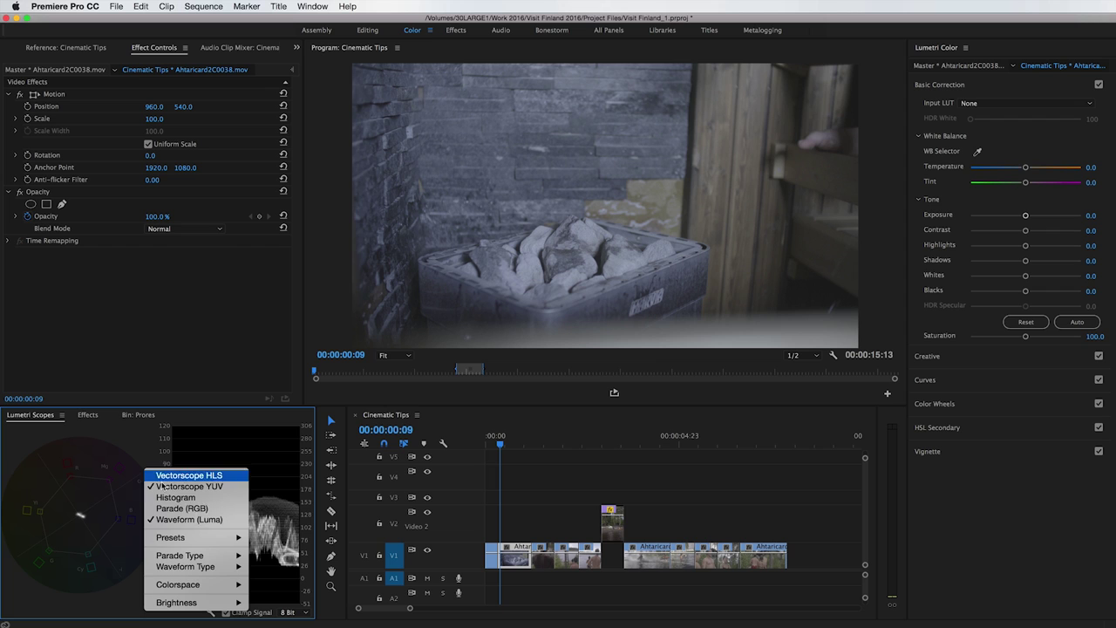
left_click(150, 453)
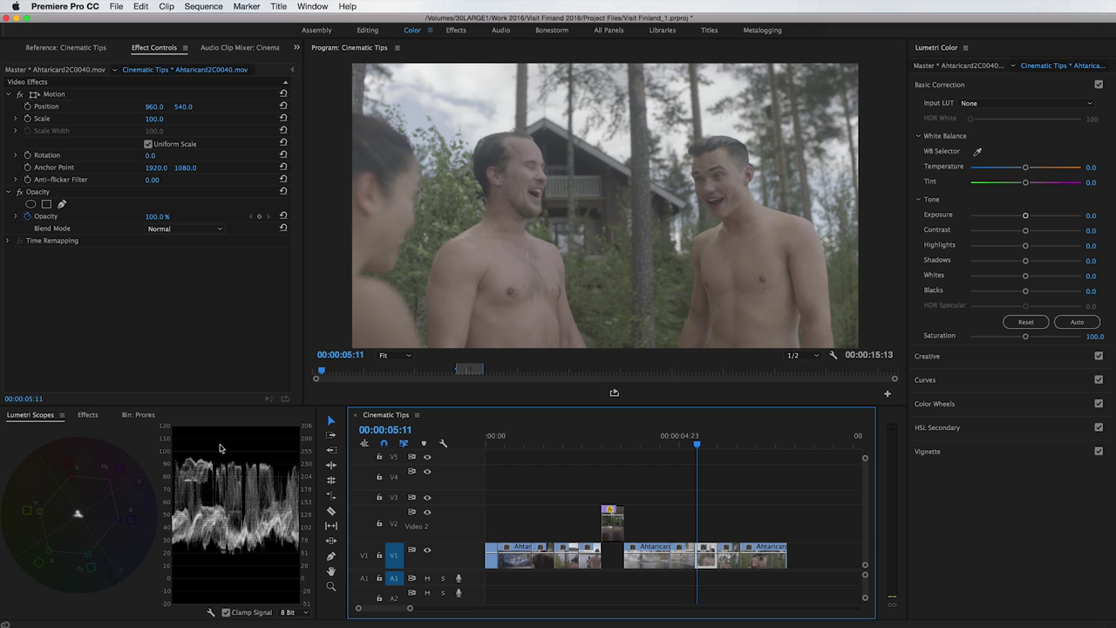
Step: Apply Lumetri Color to the three-people shot and test Exposure at -4.9 and 5.0, then reset to 0.0
left_click(1018, 216)
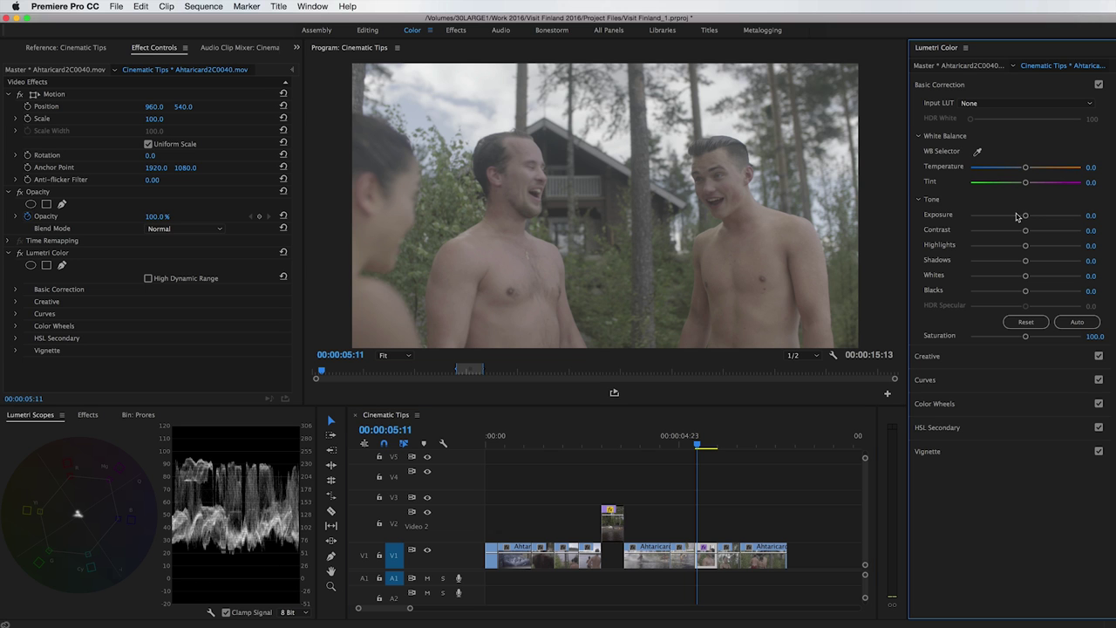
left_click_drag(1024, 215, 969, 224)
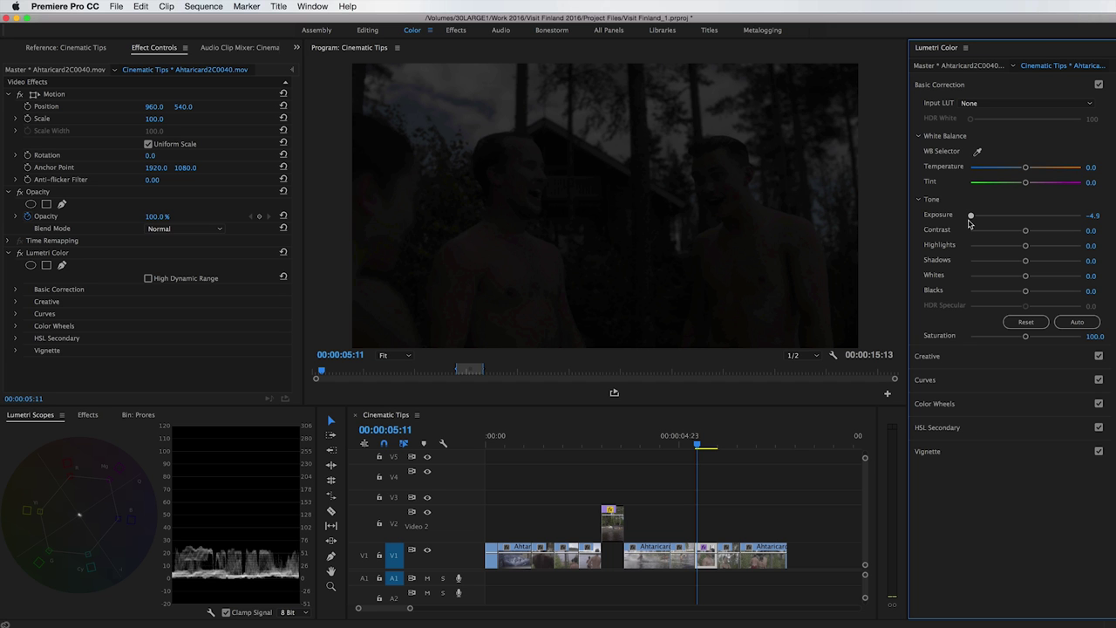
left_click_drag(969, 223, 1100, 218)
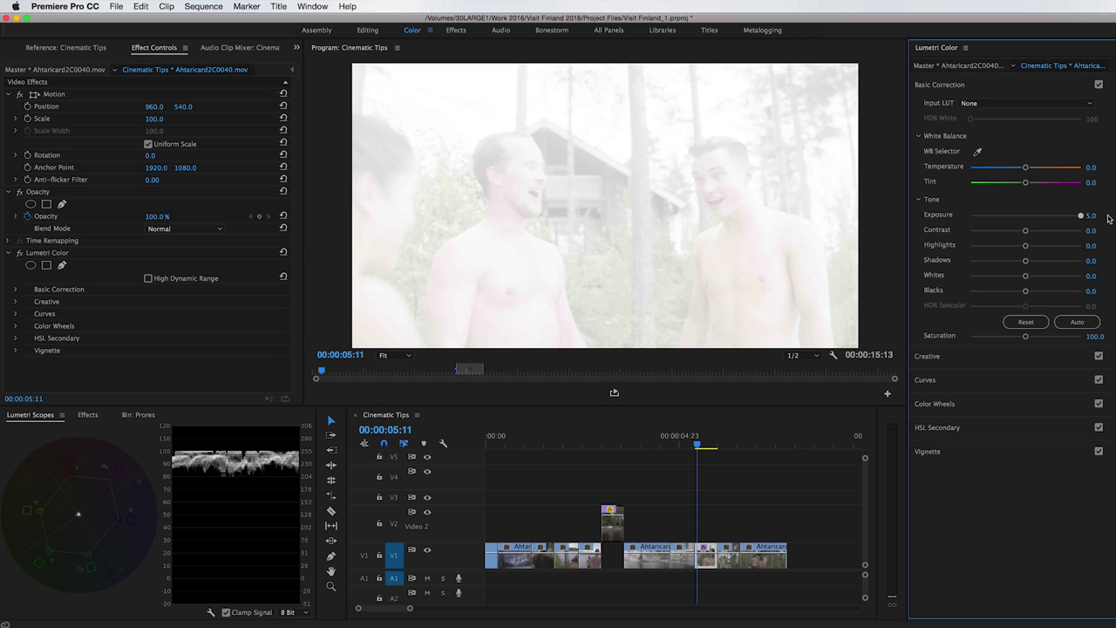
left_click_drag(1082, 215, 1028, 219)
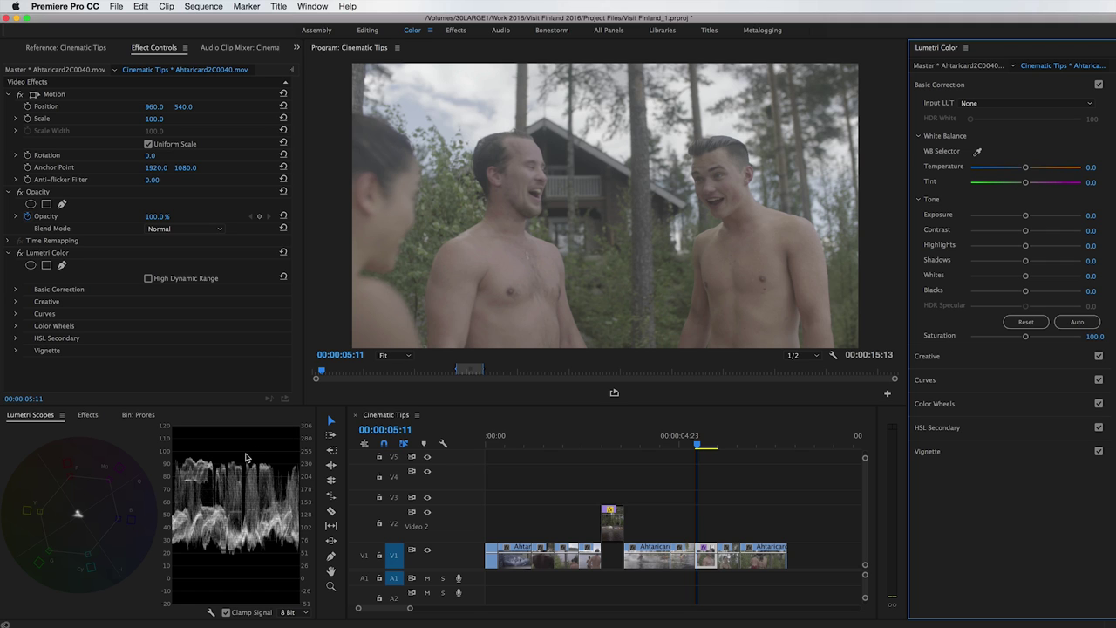
Step: Grade the bowl clip with deeper blacks and Highlights lifted to 31.6
left_click(661, 446)
left_click(490, 446)
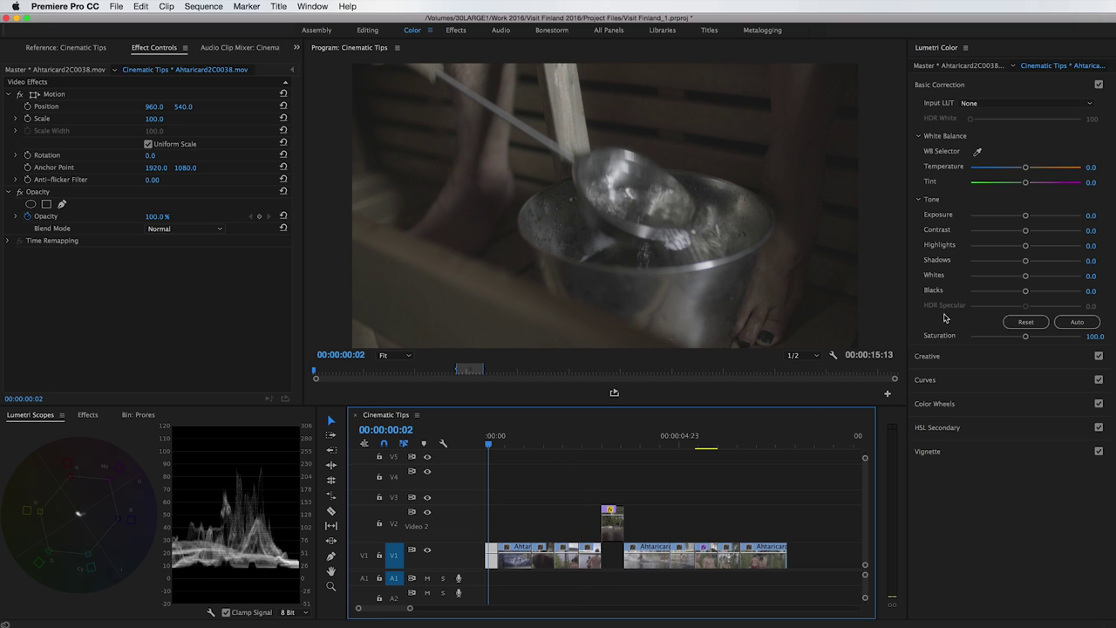
mouse_move(1026, 291)
left_mouse_down()
mouse_move(1004, 292)
mouse_move(1050, 262)
mouse_move(1041, 277)
left_mouse_up()
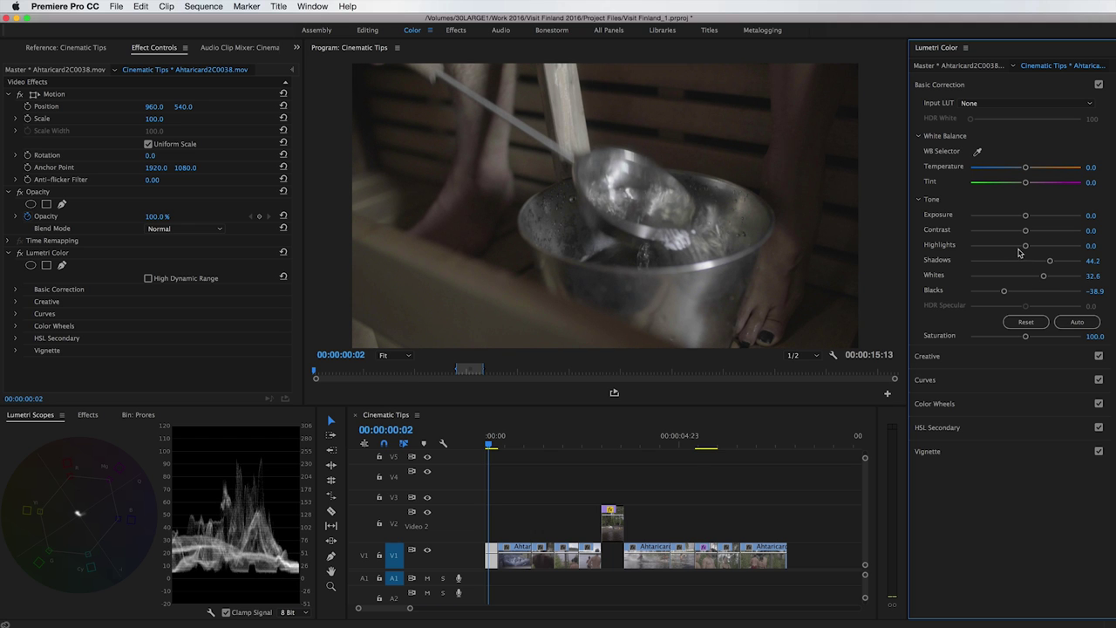
left_click_drag(1018, 248, 1051, 262)
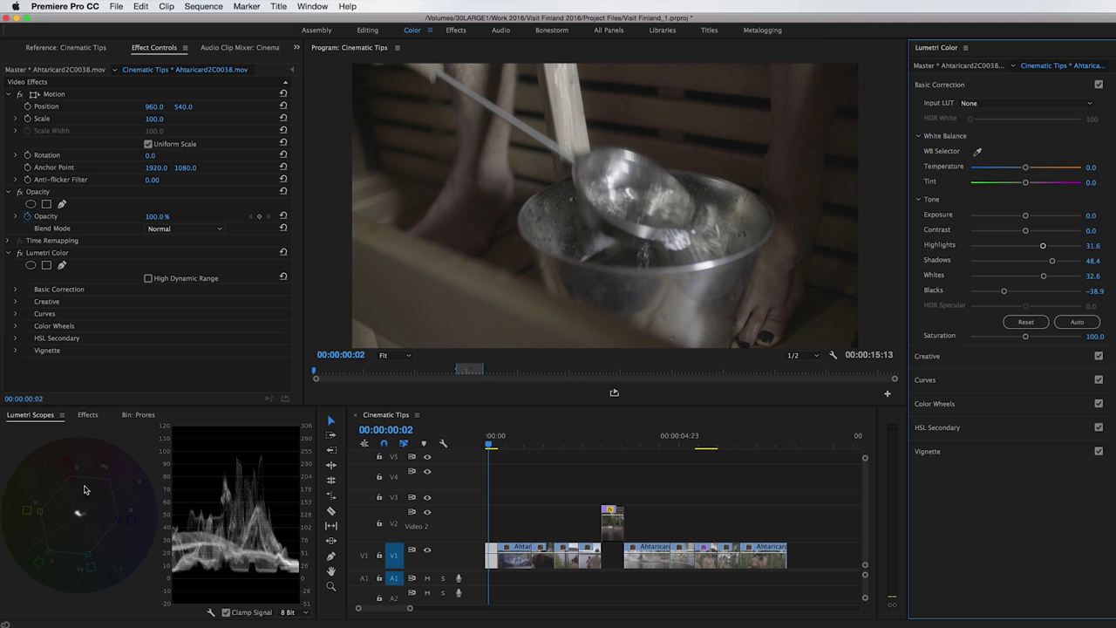
Step: Grade the stone-sauna clip with Blacks -53.7 and a warmer Temperature of 14.7
left_click(513, 437)
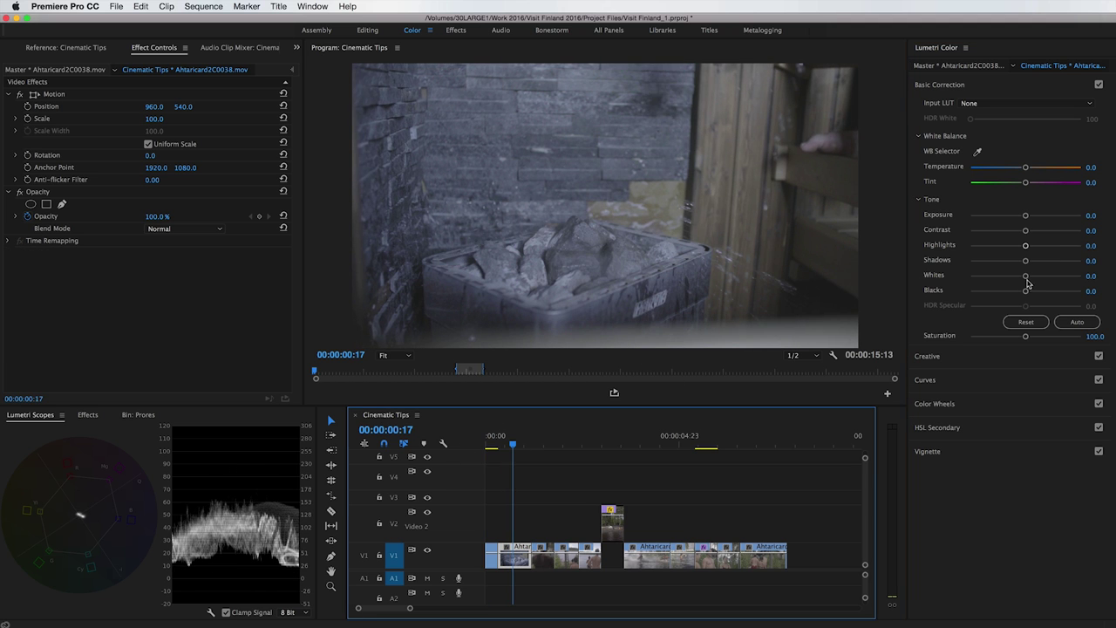
left_click_drag(1025, 292, 1041, 246)
left_click_drag(1001, 292, 996, 292)
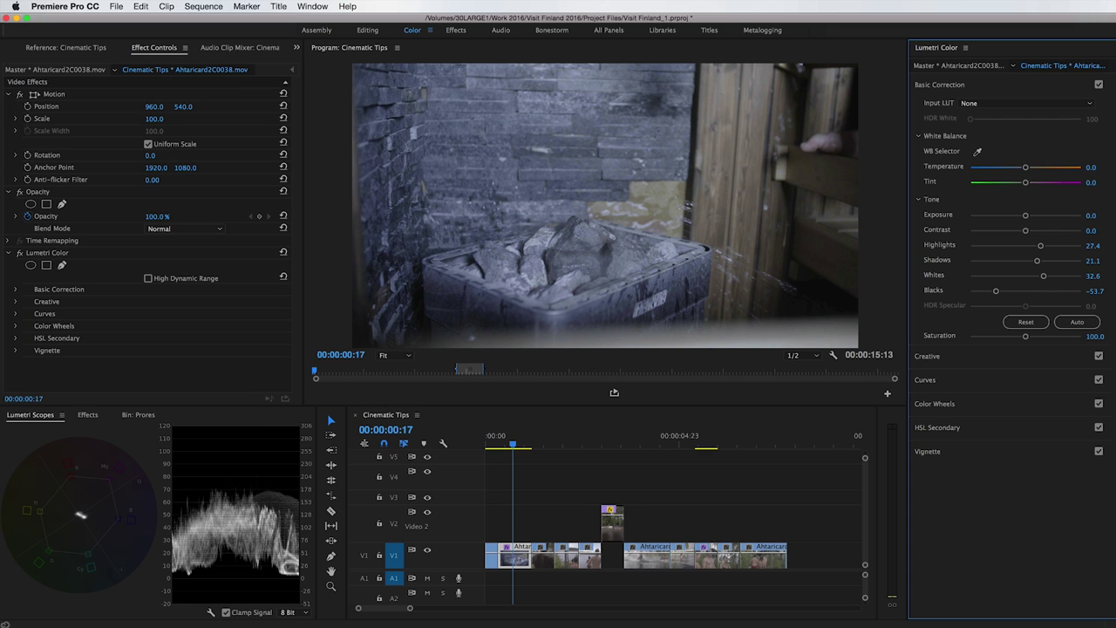
left_click_drag(1026, 168, 1026, 185)
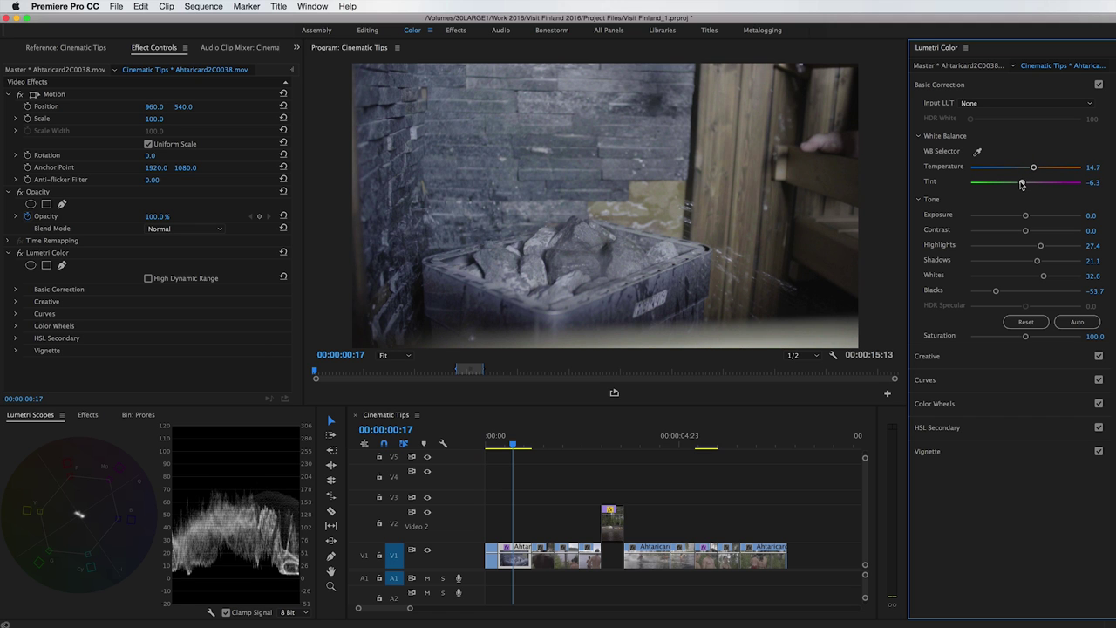
Step: Compare the graded ladle and sauna shots, then step ahead to the three-people shot
left_click_drag(513, 443, 490, 459)
key("Down")
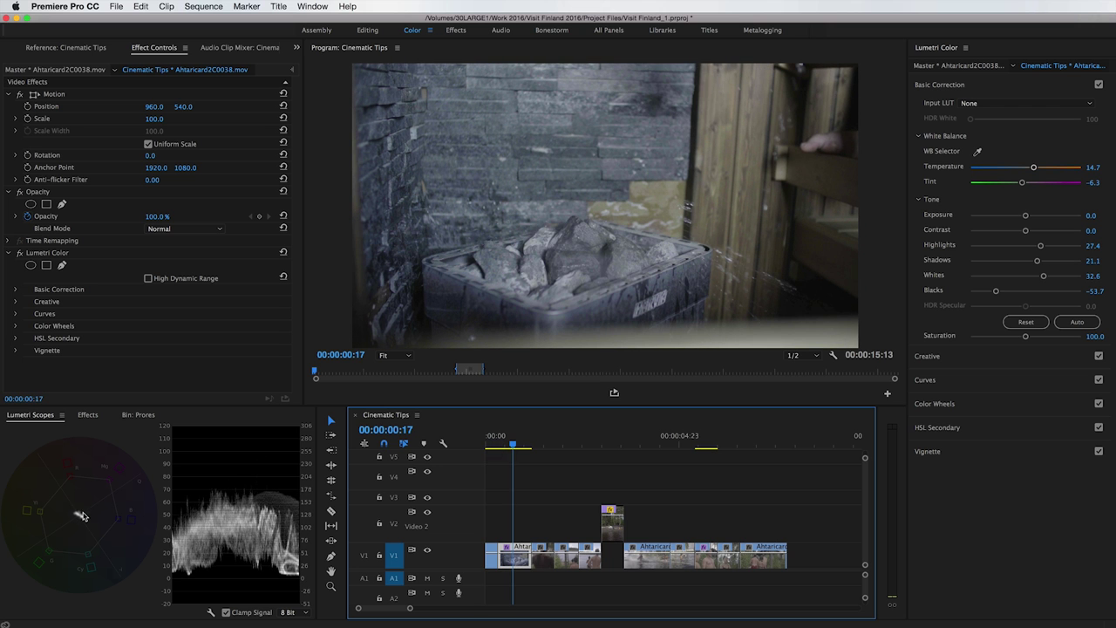
left_click_drag(494, 448, 516, 454)
key("Down")
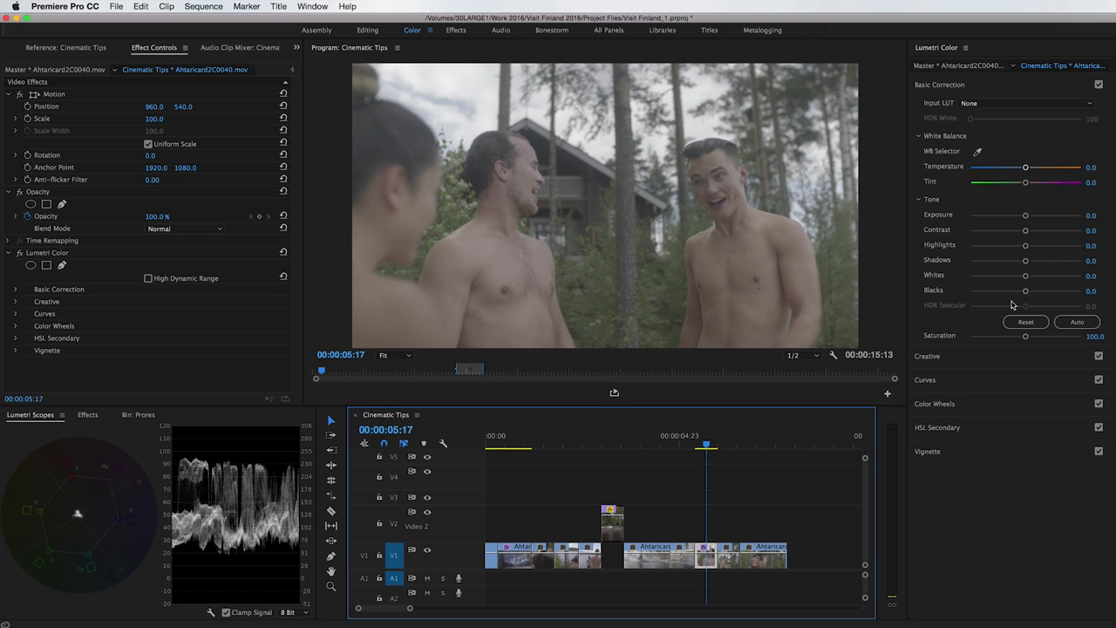
Step: Test Saturation at 200 and 0, then deepen the back-view shot's blacks toward -60.0
left_click_drag(1026, 336, 1081, 337)
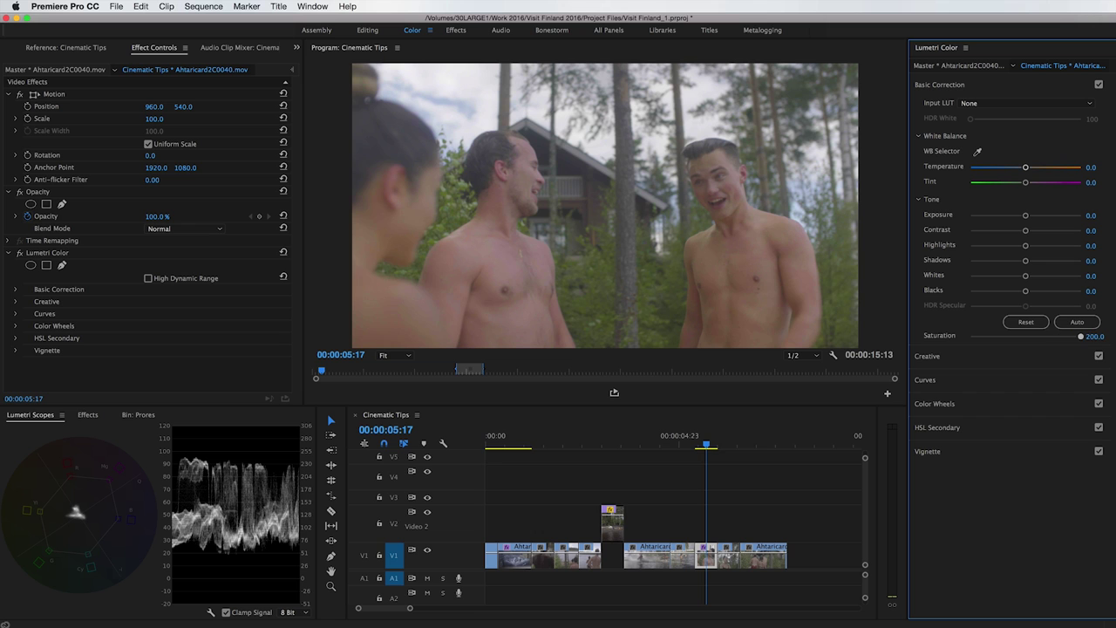
left_click_drag(1072, 344, 1011, 352)
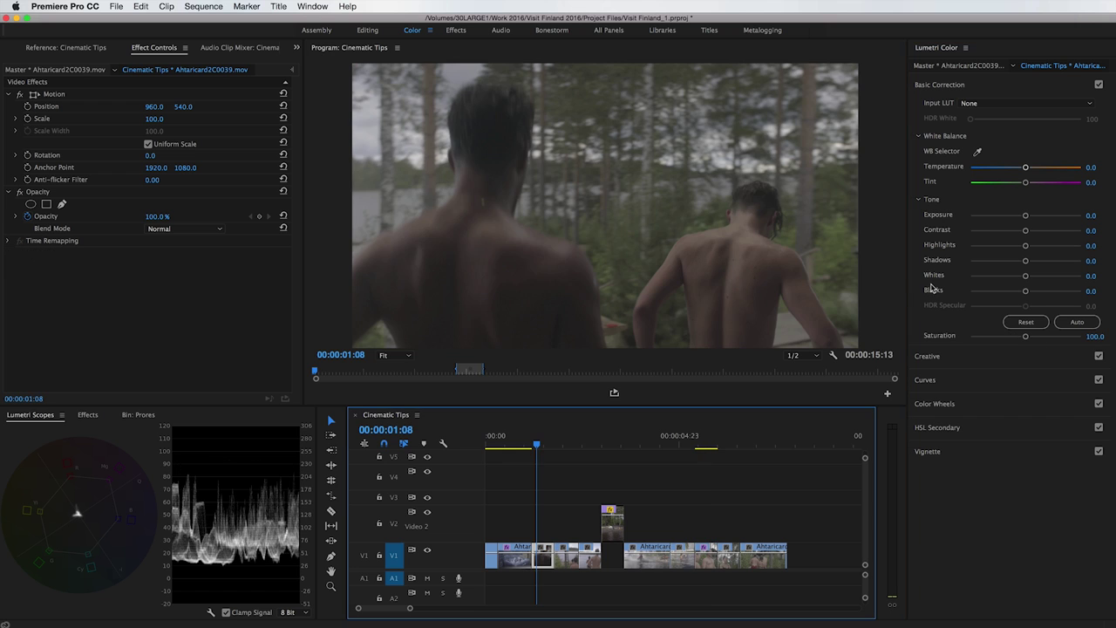
left_click_drag(1025, 291, 1045, 260)
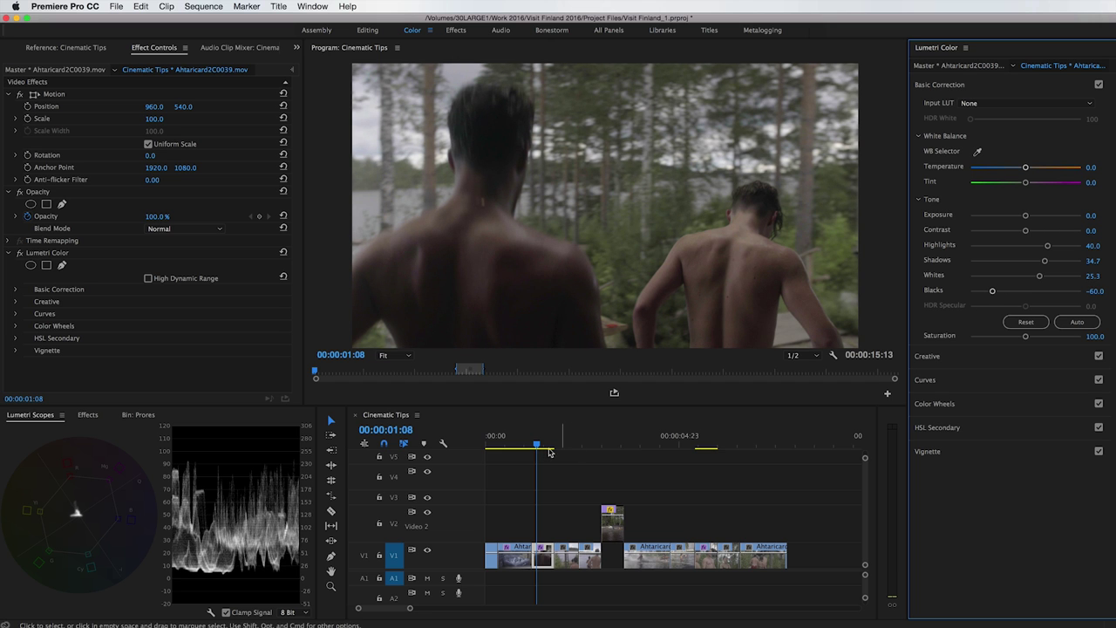
left_click_drag(533, 445, 563, 451)
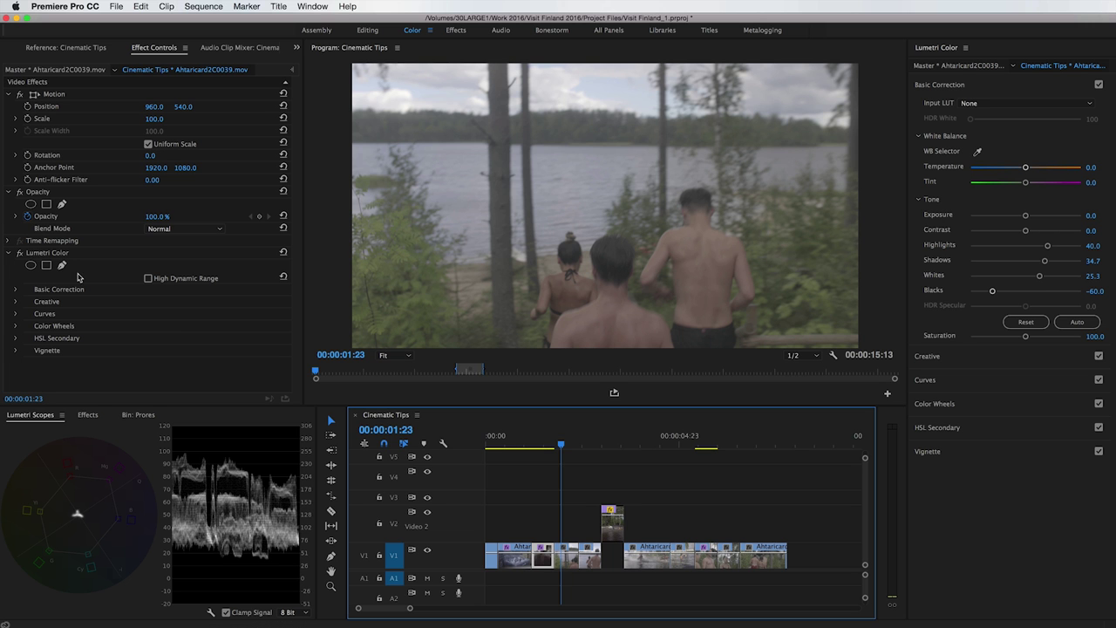
Step: Select the clip's Lumetri Color effect and step through the back-view, lakeside and house clips to review grades
left_click(61, 253)
left_click_drag(568, 447, 594, 444)
left_click(1001, 257)
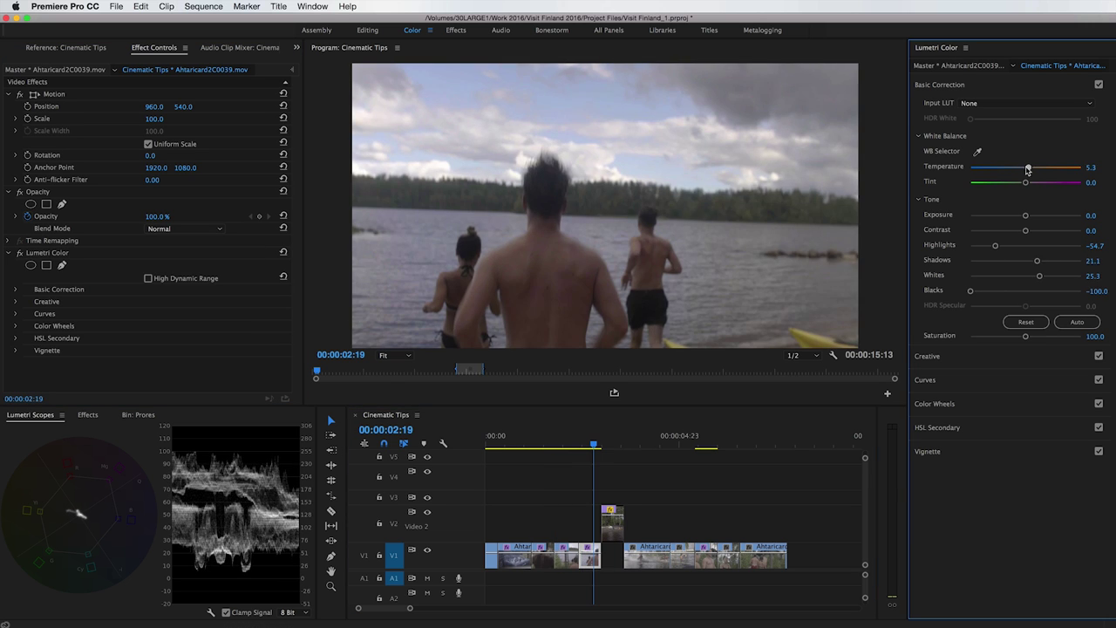
left_click(613, 448)
left_click(645, 448)
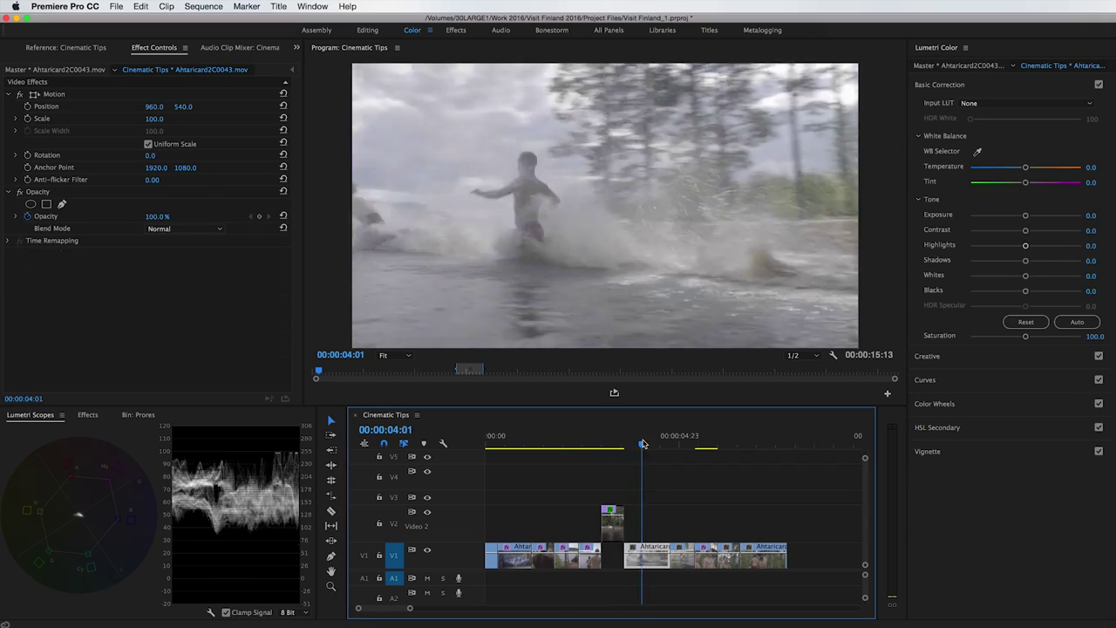
left_click_drag(637, 447, 724, 447)
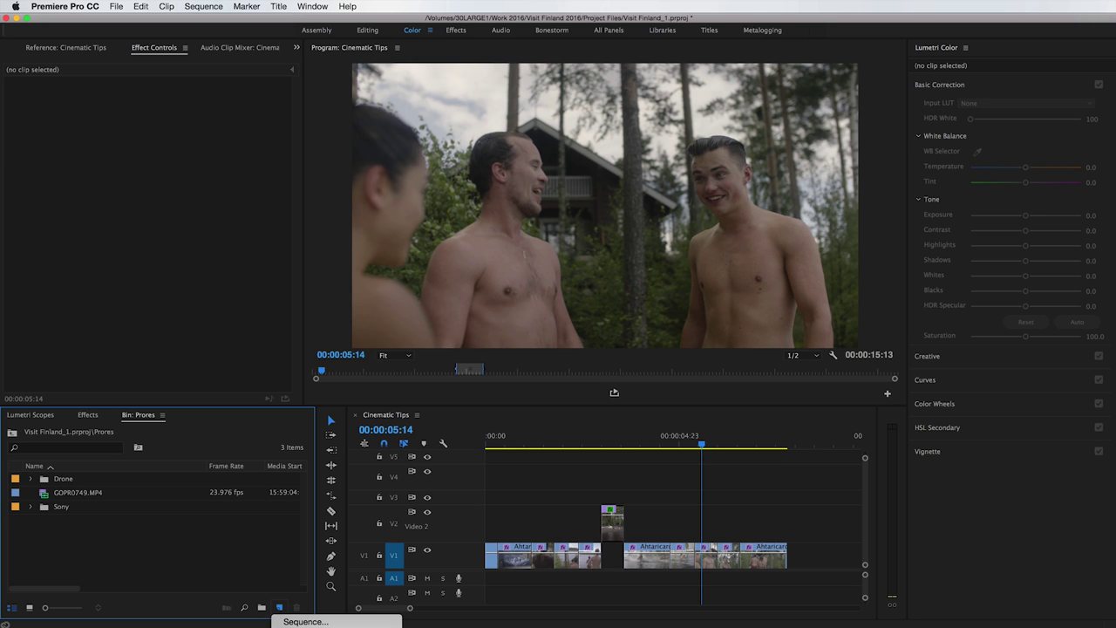
Step: Create a 1920×1080 Adjustment Layer, place it on V3 over the footage and select it
left_click(305, 626)
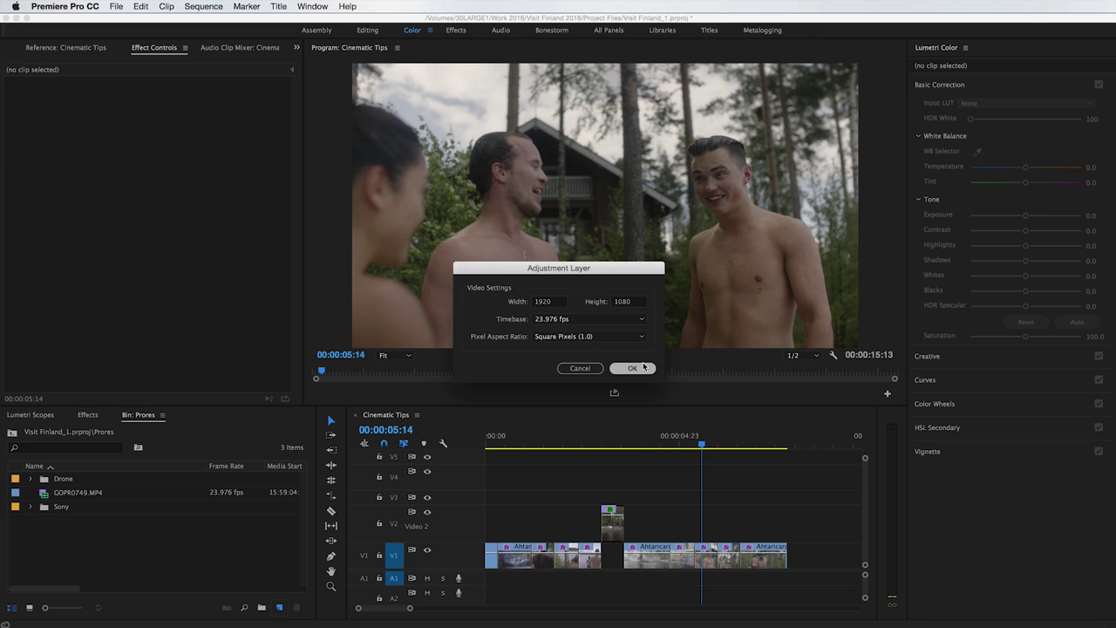
left_click(637, 366)
left_click_drag(43, 480, 787, 496)
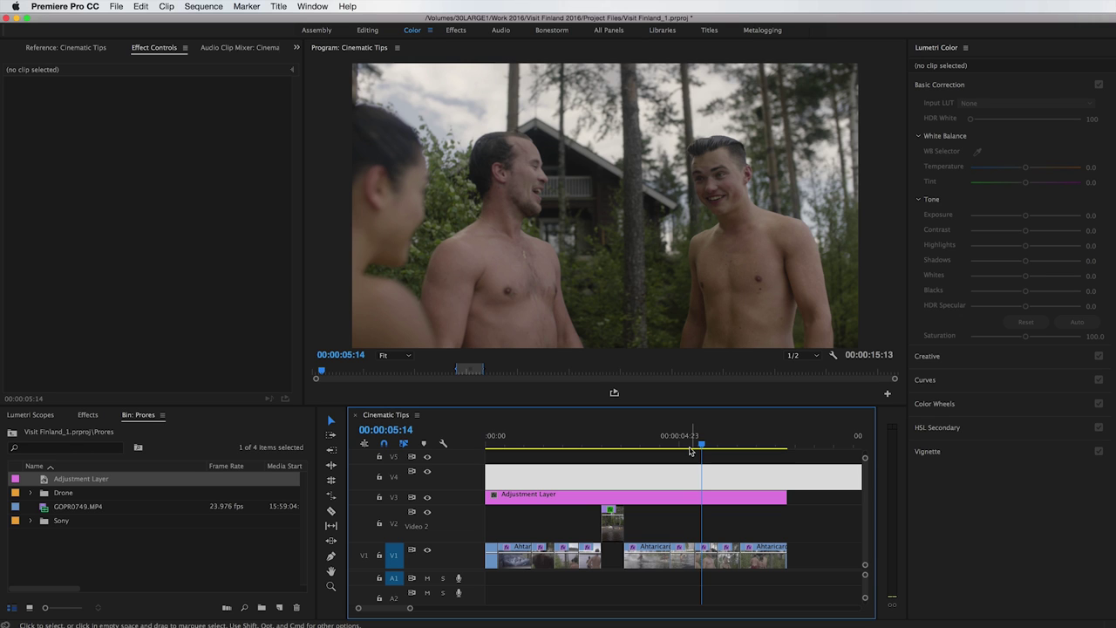
left_click(686, 499)
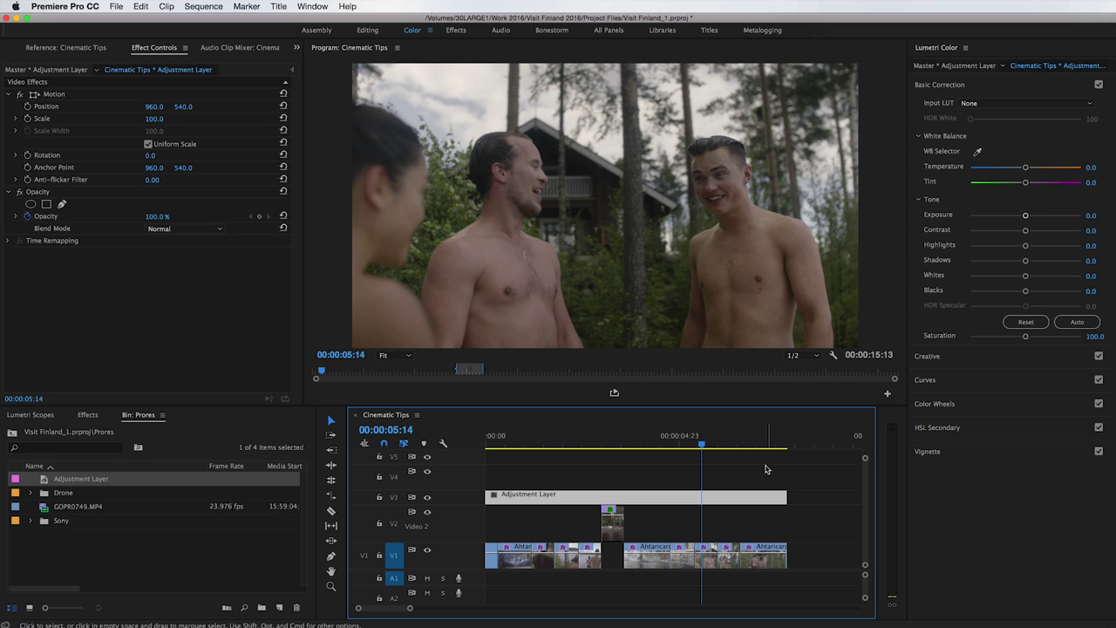
key("space")
left_click(955, 121)
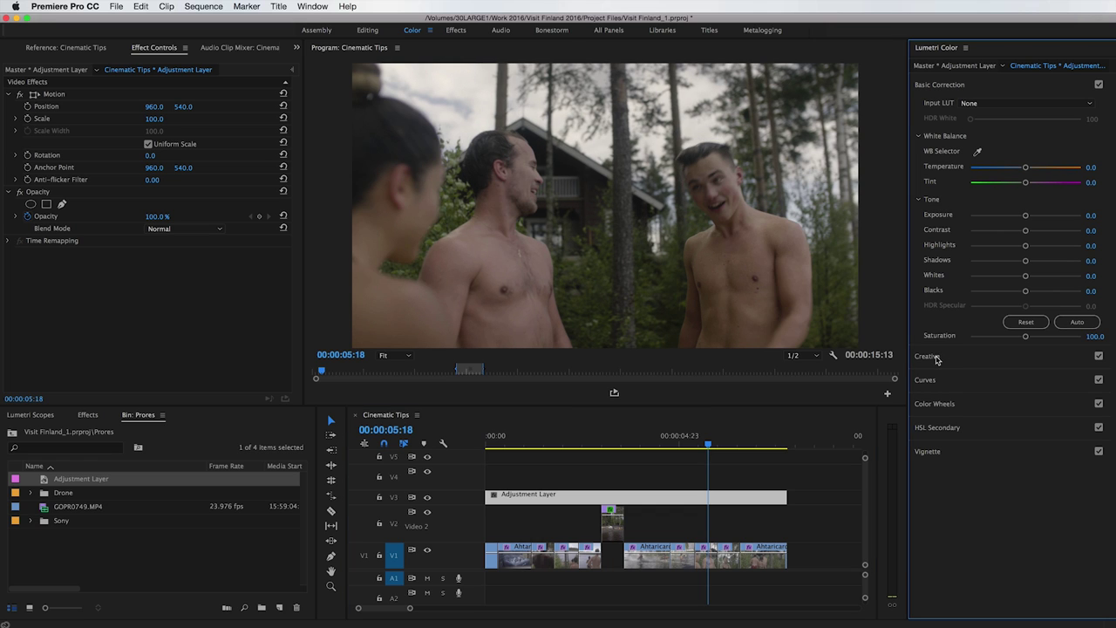
Step: Use the Color Wheels to tint the shadows, warm the midtones and tint the highlights slightly
left_click(950, 406)
left_click(957, 277)
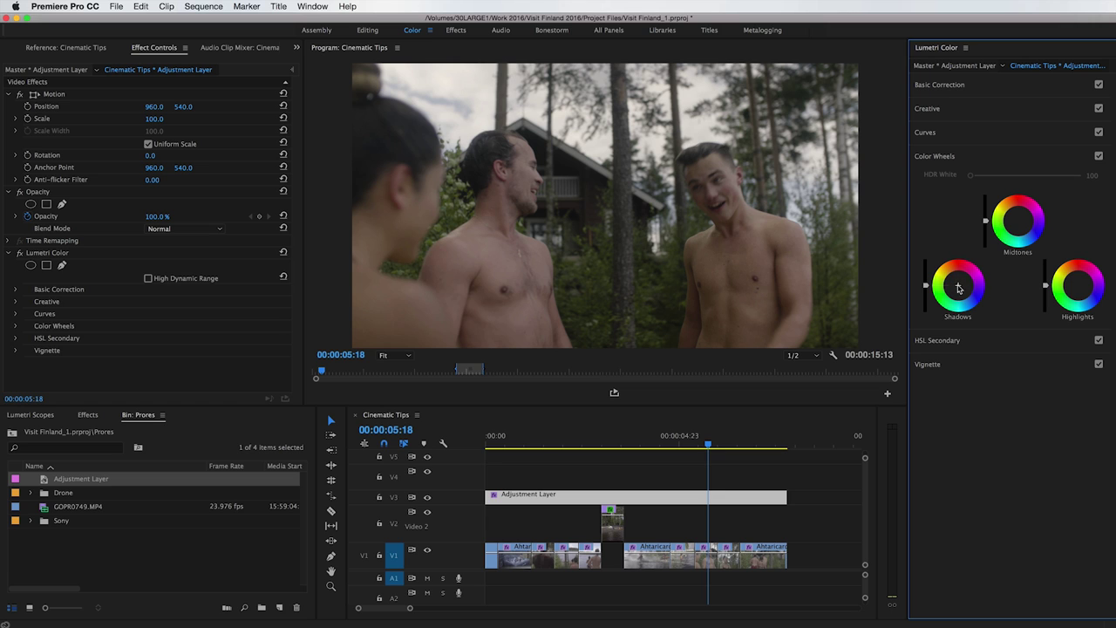
left_click_drag(959, 288, 962, 296)
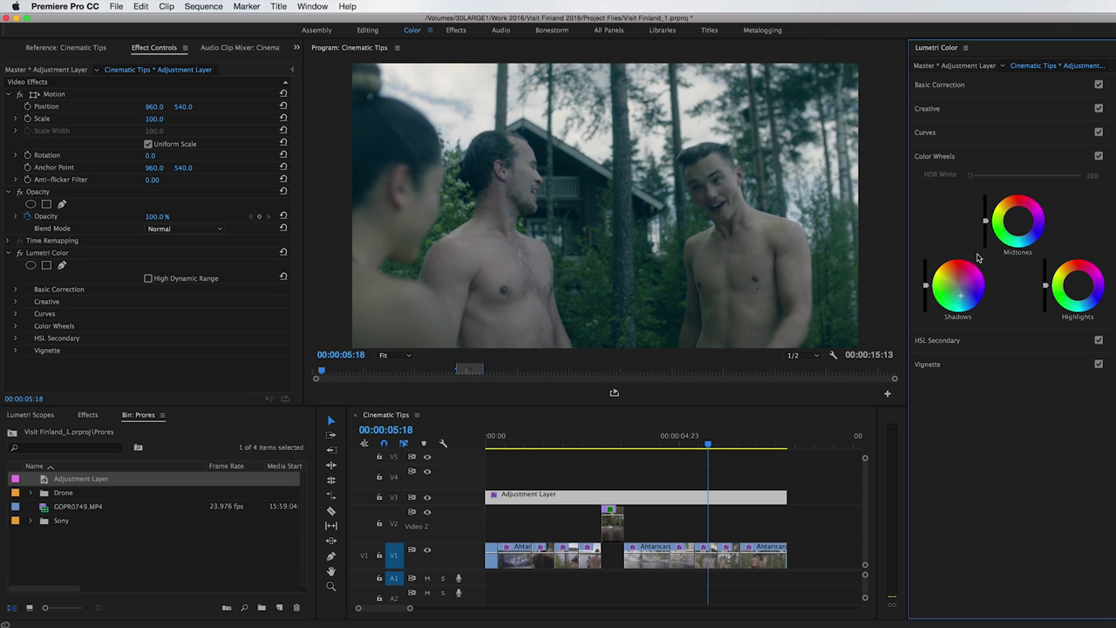
left_click_drag(1016, 218, 1016, 211)
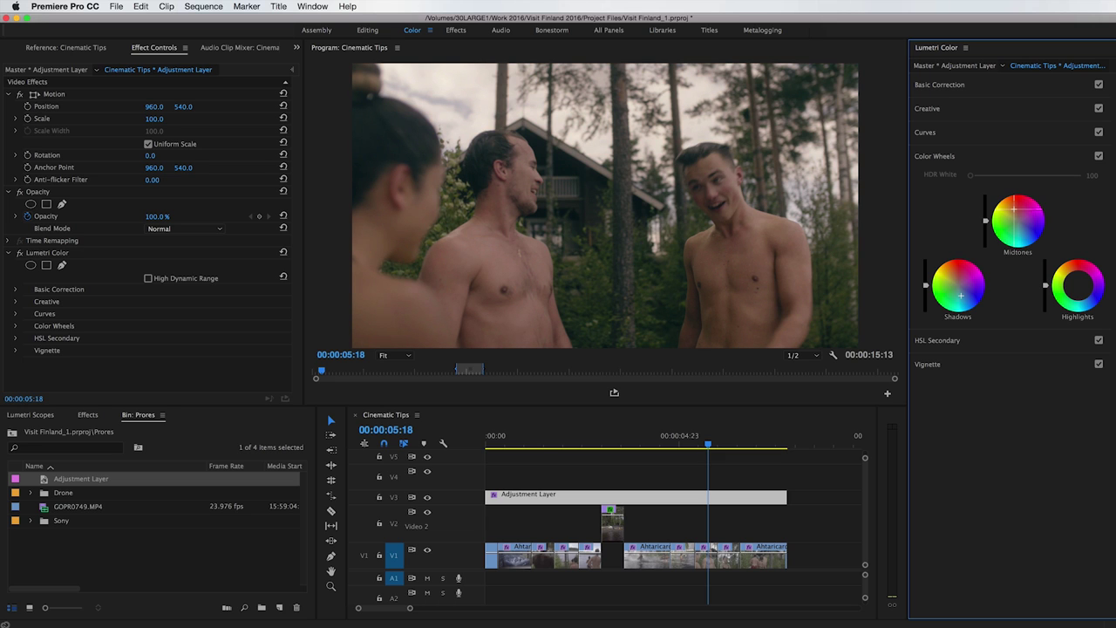
left_click_drag(1015, 212, 1015, 209)
left_click_drag(1079, 286, 1079, 286)
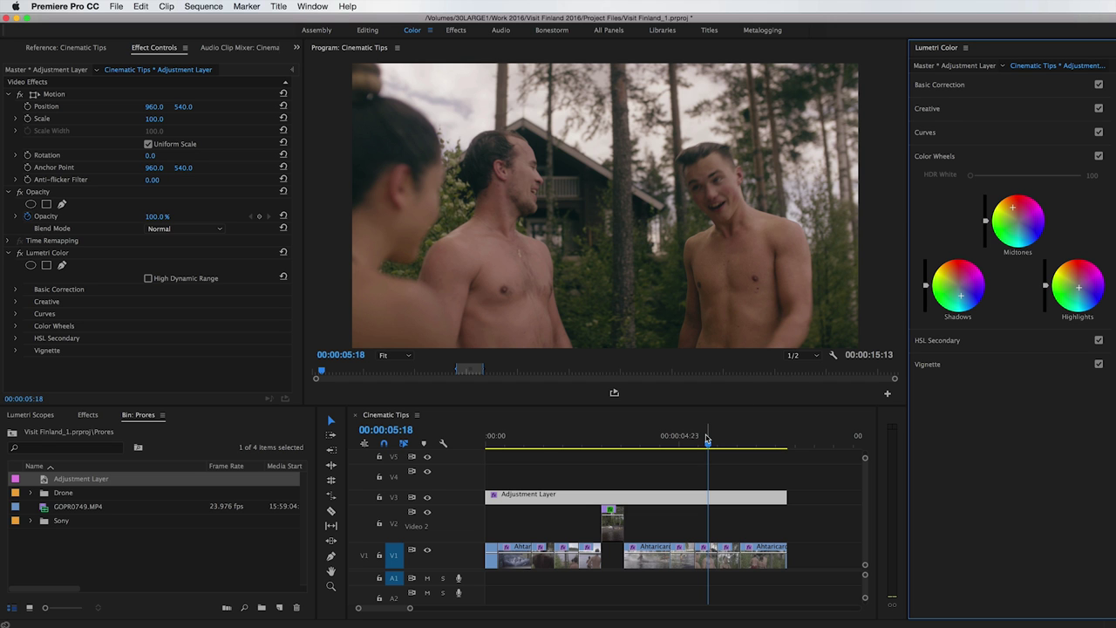
Step: Toggle the colour wheel grade off and on to compare, scrubbing the sequence for review
mouse_move(707, 444)
left_mouse_down()
mouse_move(487, 445)
mouse_move(703, 446)
left_mouse_up()
left_click(1098, 156)
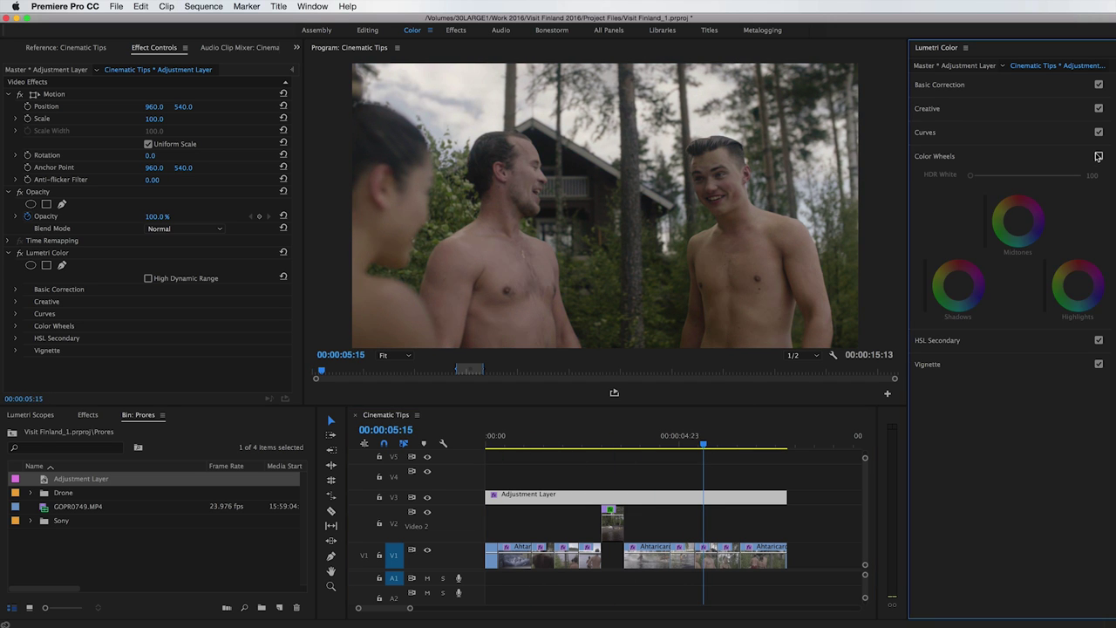
left_click(1098, 156)
left_click(1099, 156)
left_click(1098, 157)
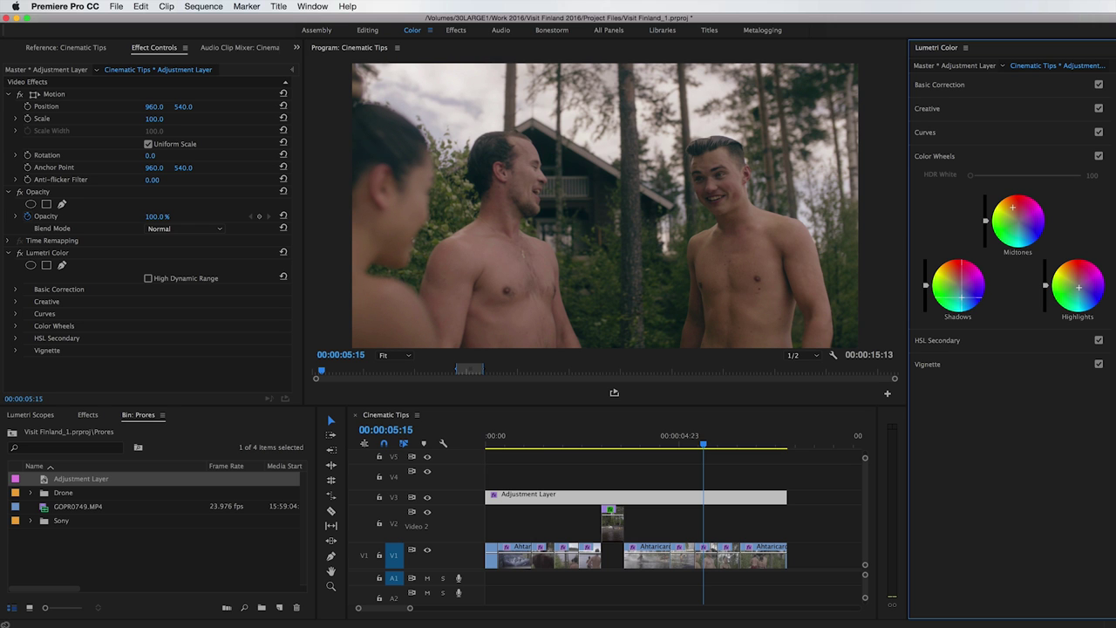
left_click_drag(772, 442, 706, 453)
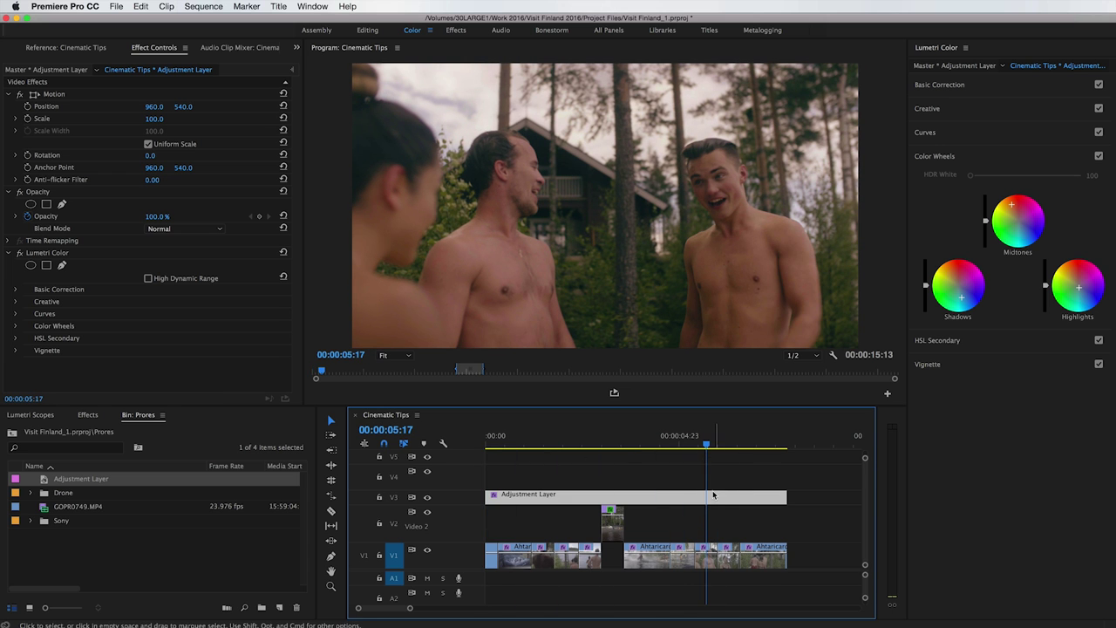
Step: Open HSL Secondary and sample the skin tone on the man's chest, previewing the Color/Gray matte
left_click(958, 341)
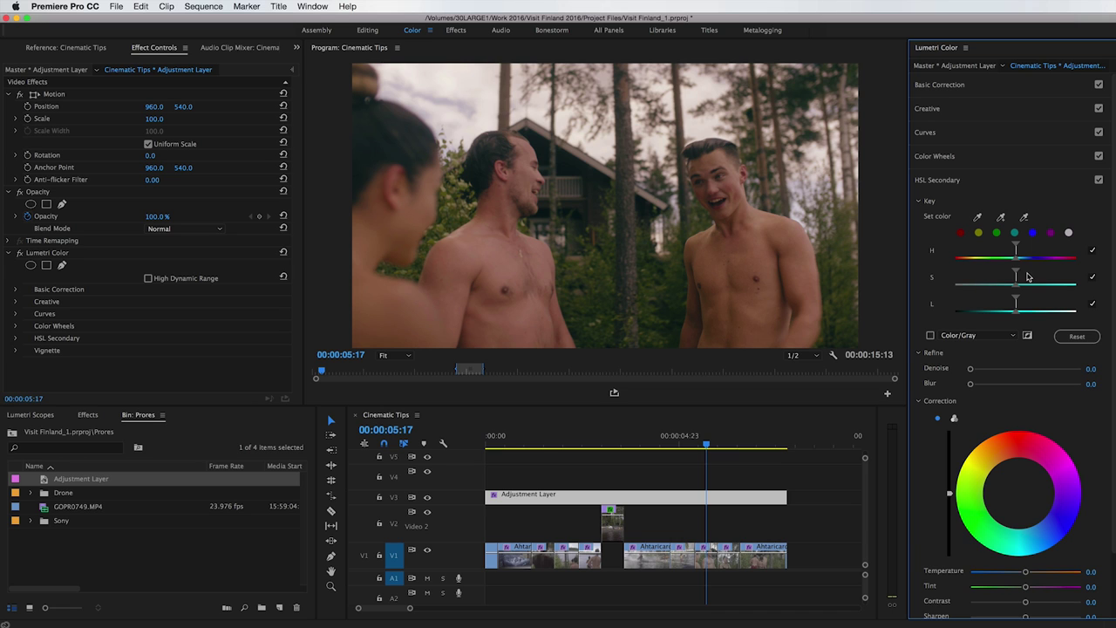
left_click(1015, 232)
left_click(1000, 216)
left_click(752, 244)
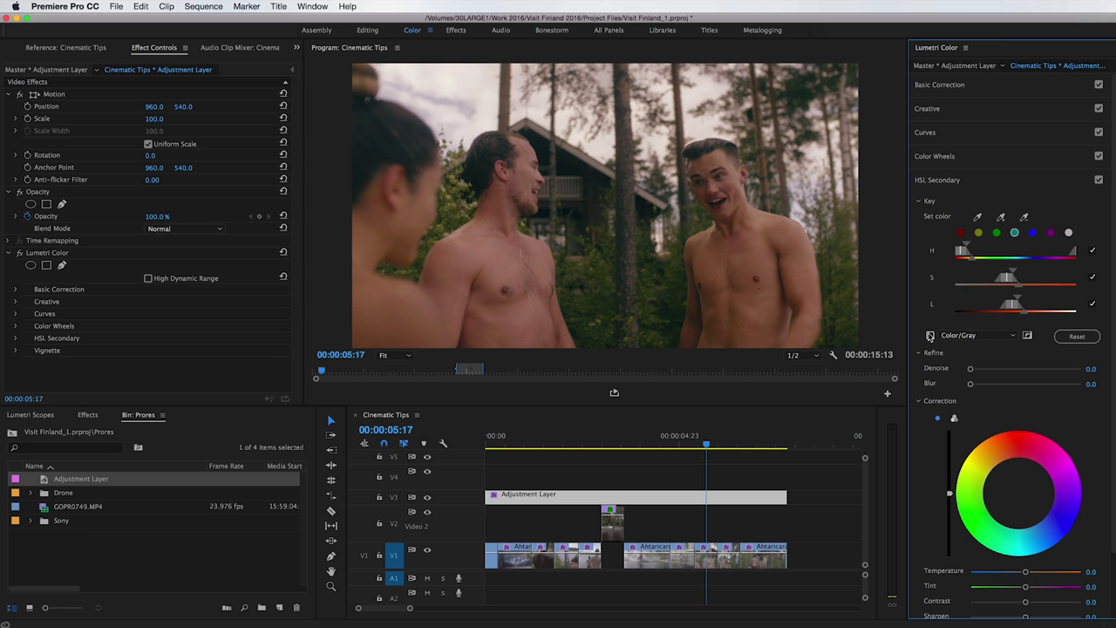
left_click(930, 336)
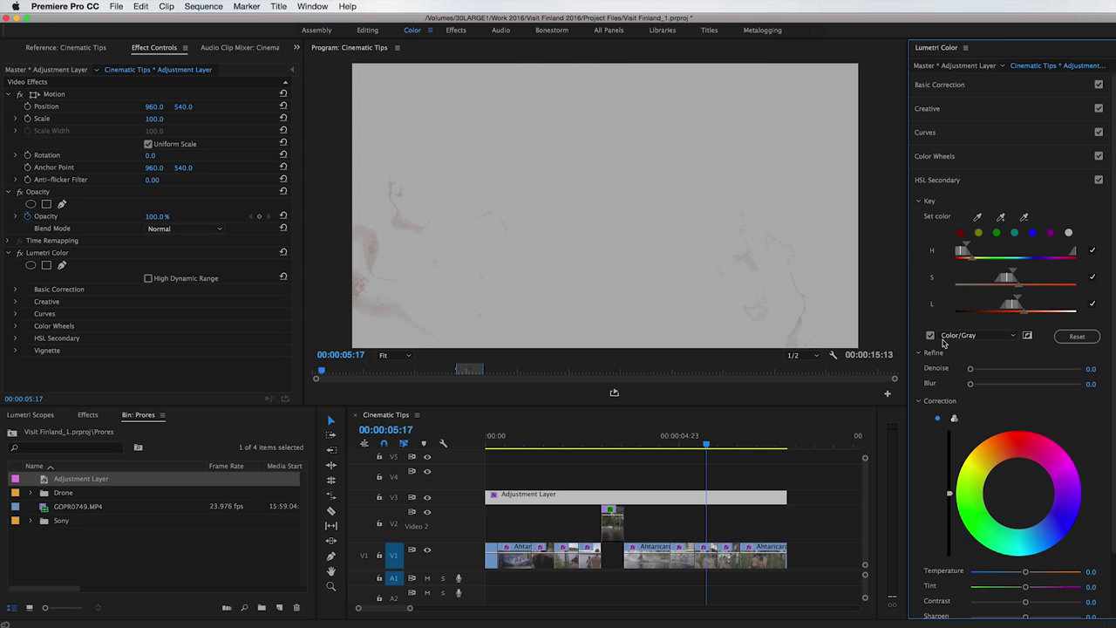
left_click(930, 336)
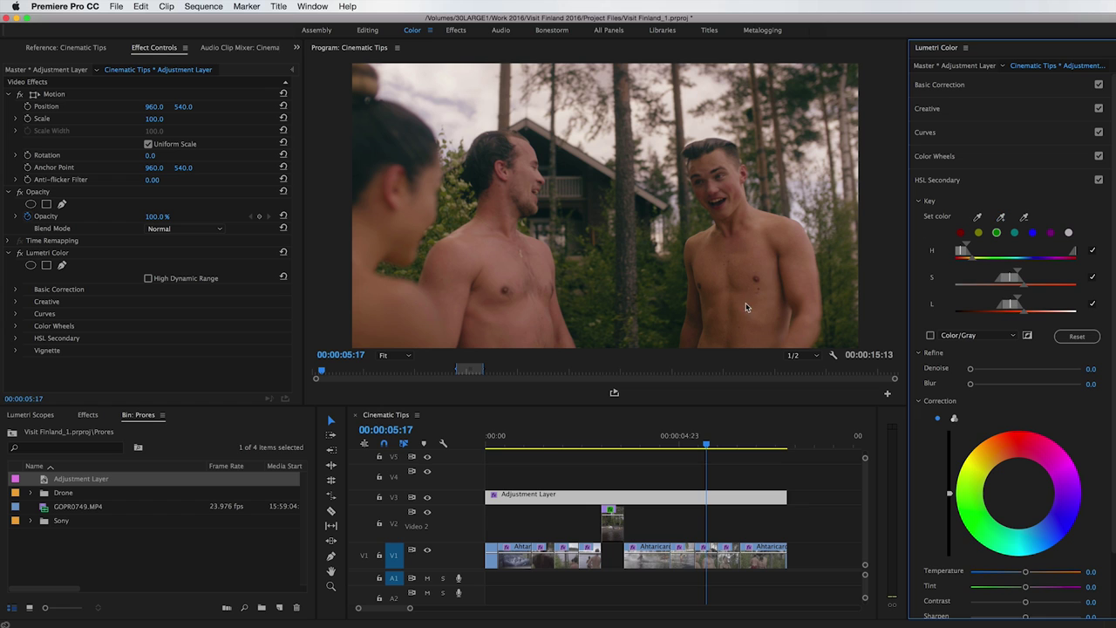
Step: Add two more skin samples to the key and refine the matte with Denoise 38.4
left_click(1001, 217)
left_click(742, 278)
left_click(760, 247)
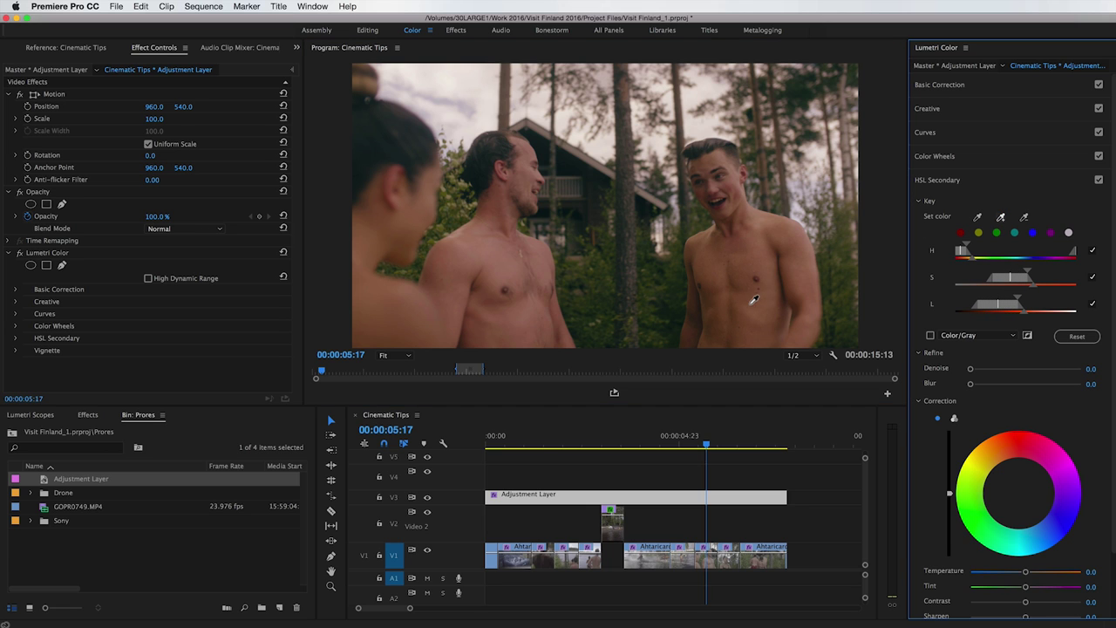
left_click(930, 335)
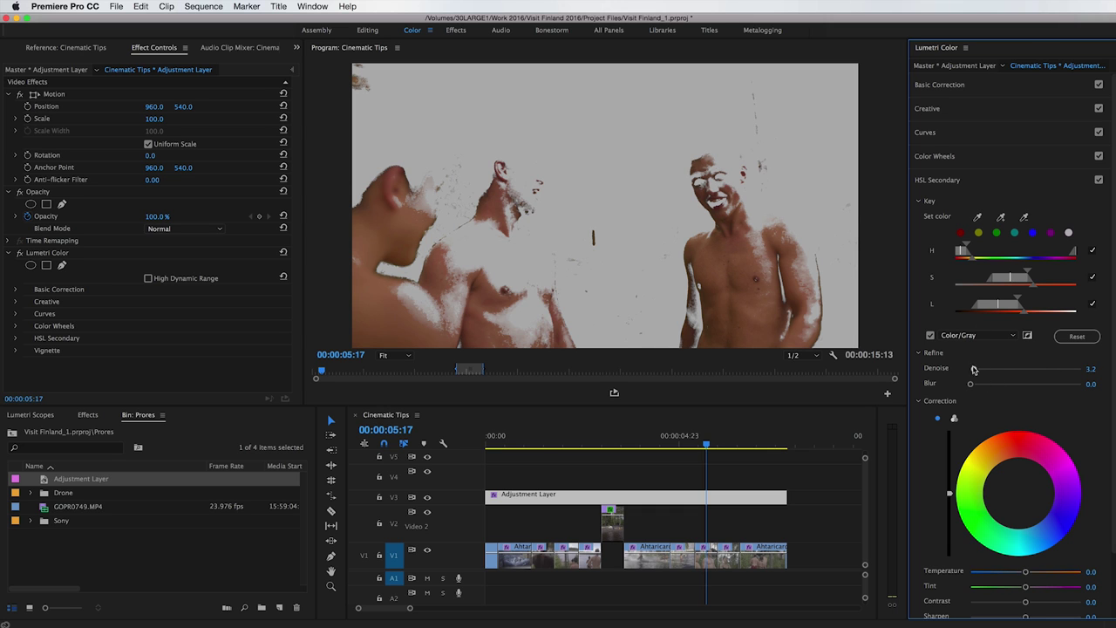
left_click_drag(970, 368, 995, 387)
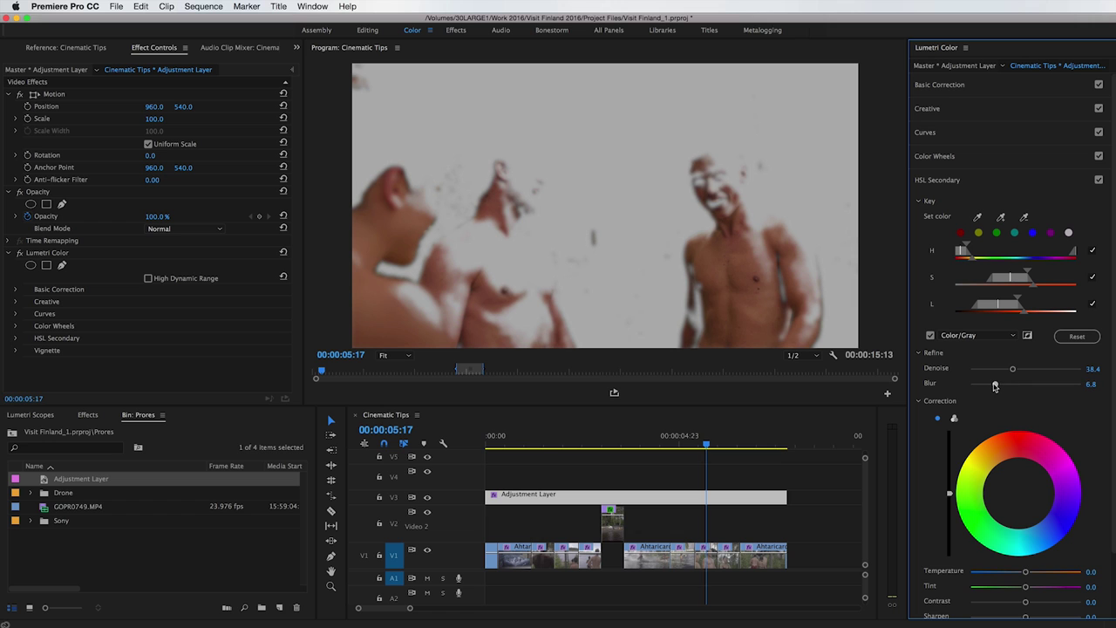
left_click(929, 335)
scroll(1026, 560, "down", 2)
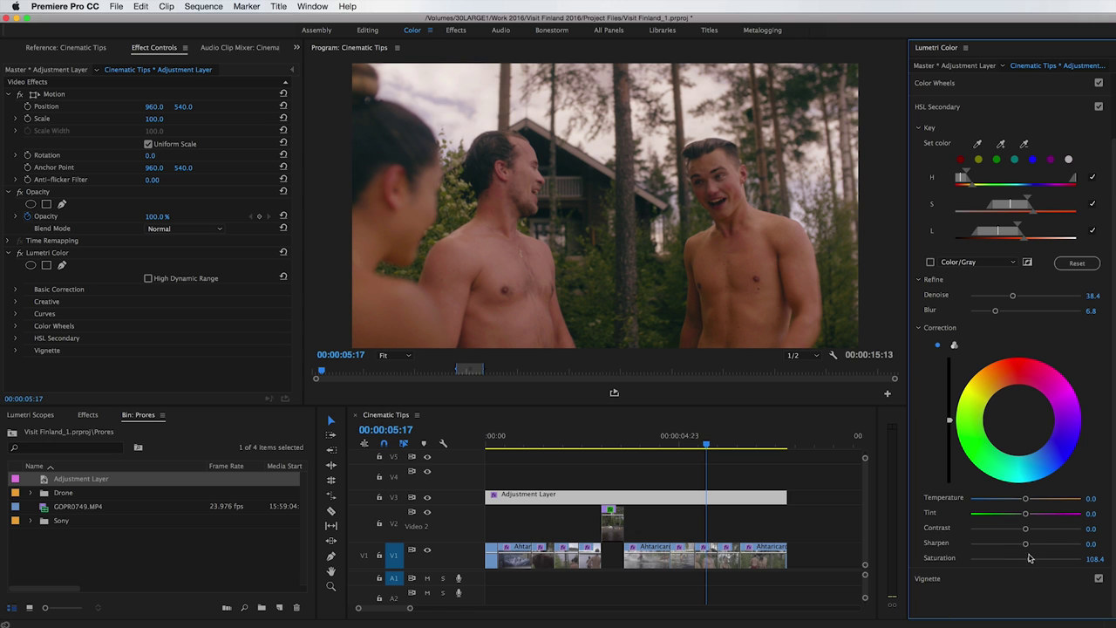
Step: Toggle the HSL Secondary skin-tone correction off and on to compare before and after
left_click(1099, 106)
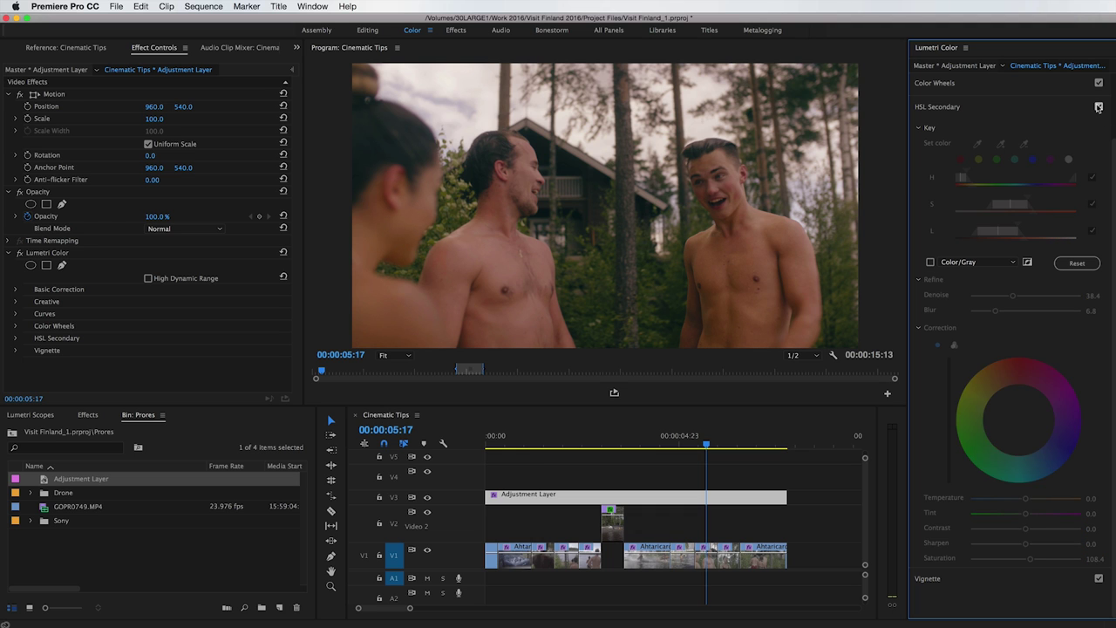
left_click(1099, 106)
left_click(1099, 107)
left_click(1099, 106)
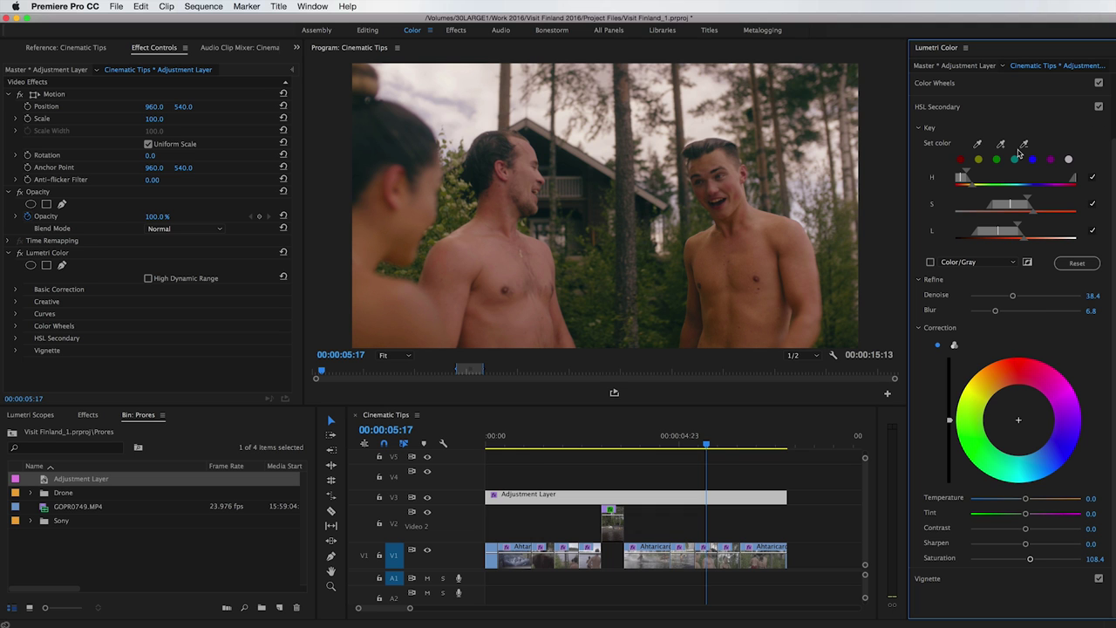
Step: Raise the adjustment layer's Basic Correction Saturation to 106.3 and scrub back to review
left_click_drag(707, 444, 764, 444)
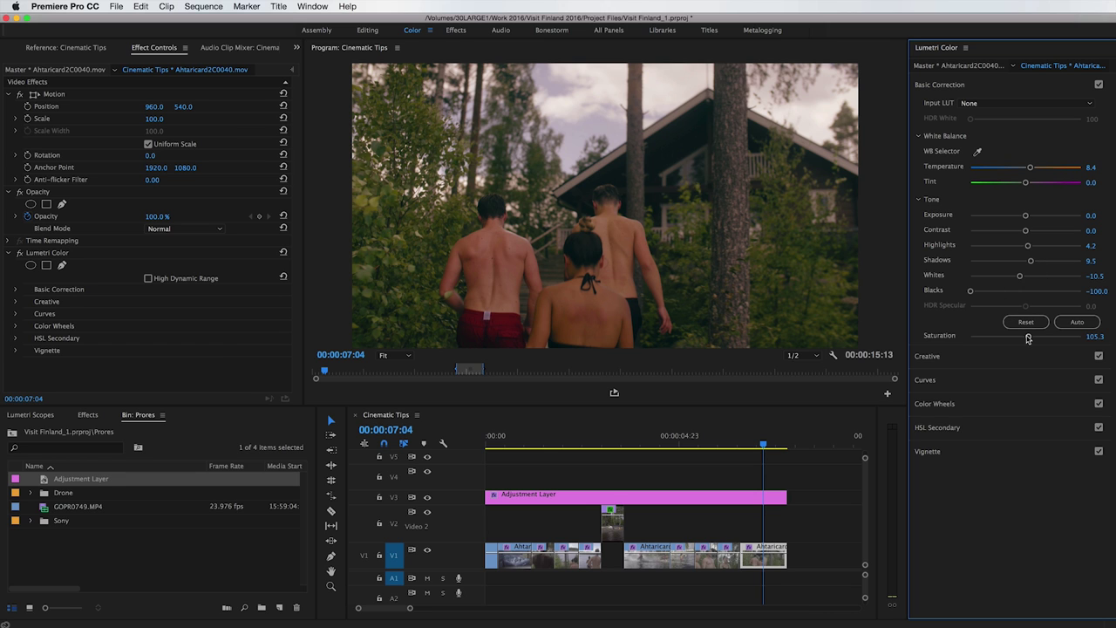
left_click(730, 496)
left_click_drag(1027, 339, 1036, 340)
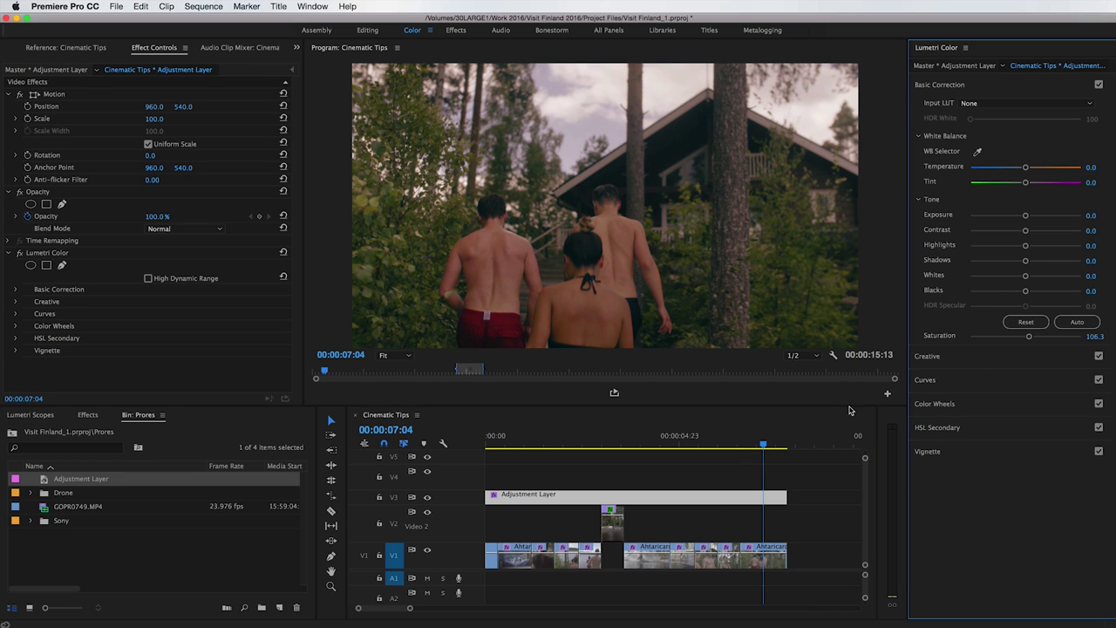
left_click_drag(763, 445, 711, 452)
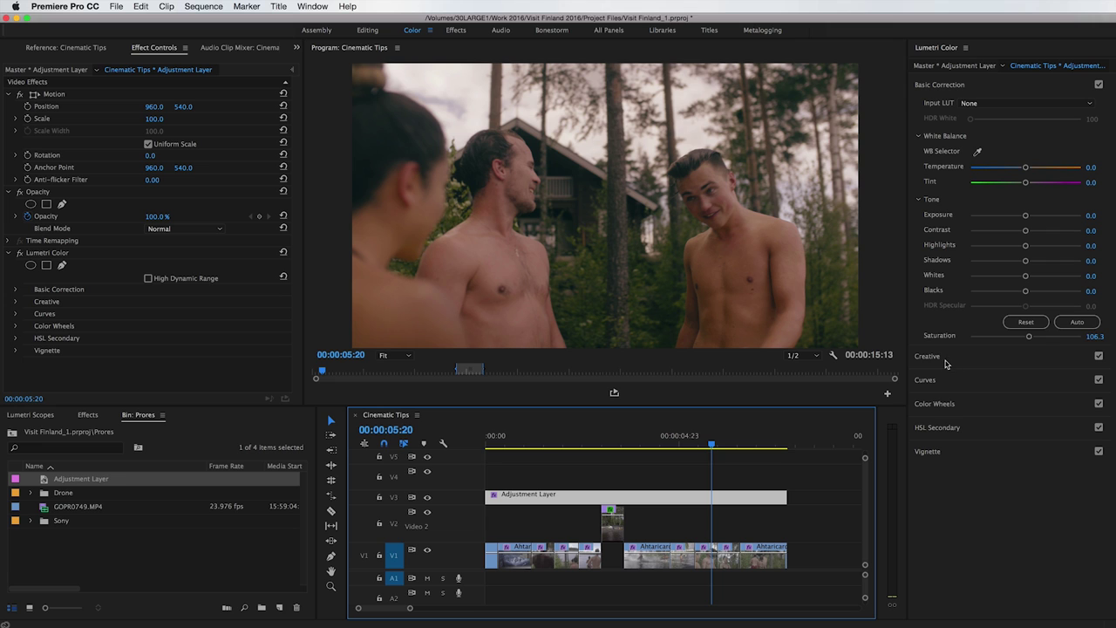
Step: Set the adjustment layer's Lumetri Basic Correction saturation to 102.1 and scrub the later shots to review
left_click(964, 428)
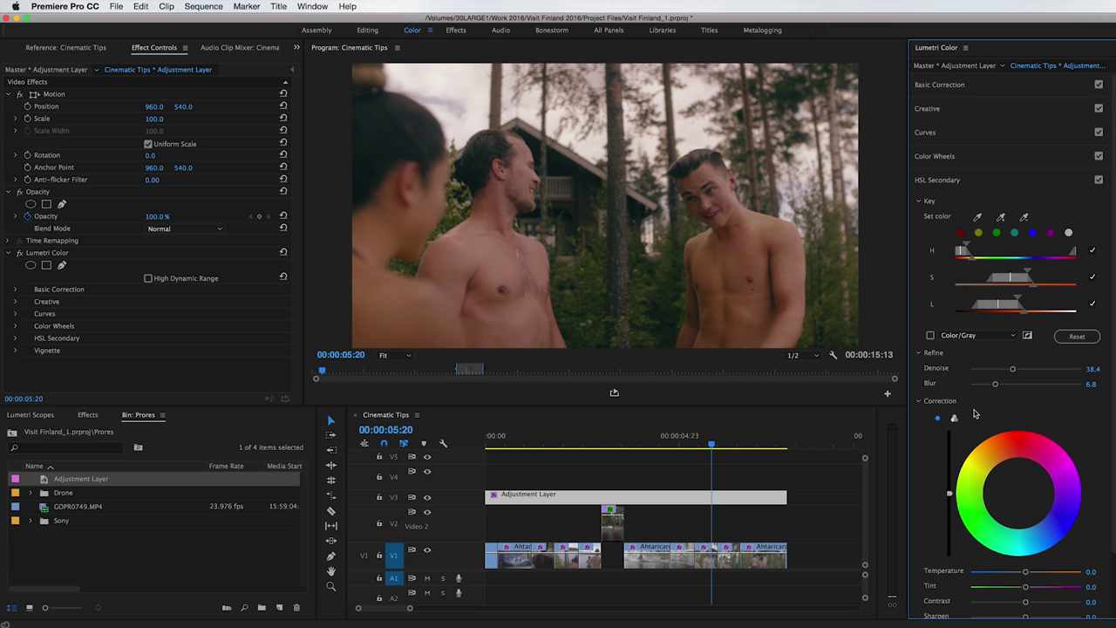
scroll(929, 482, "down", 3)
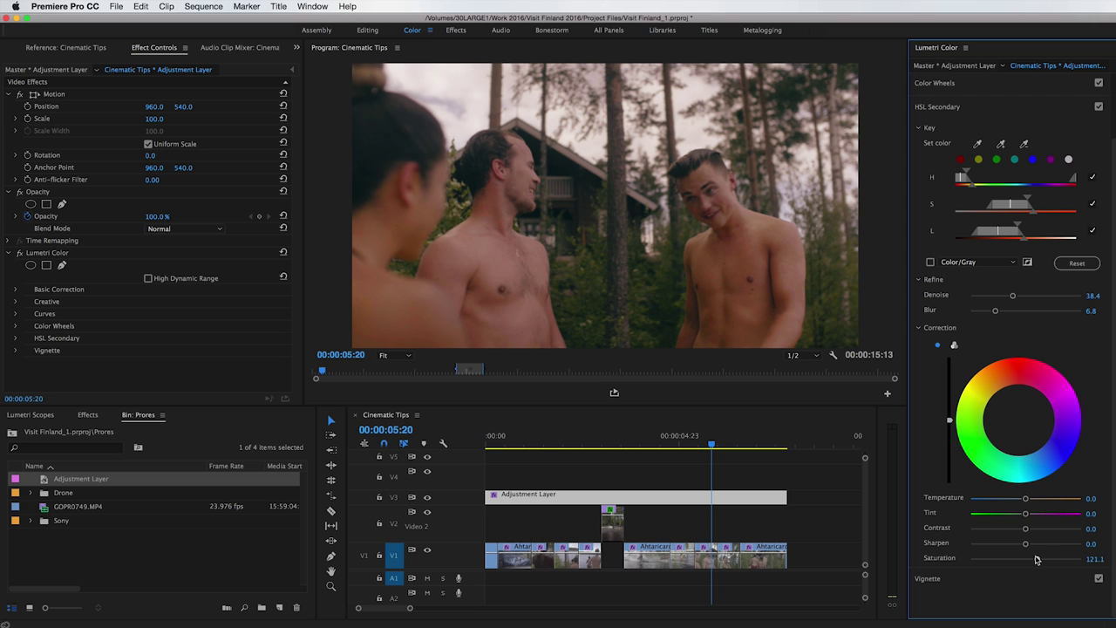
left_click(940, 84)
left_click(960, 86)
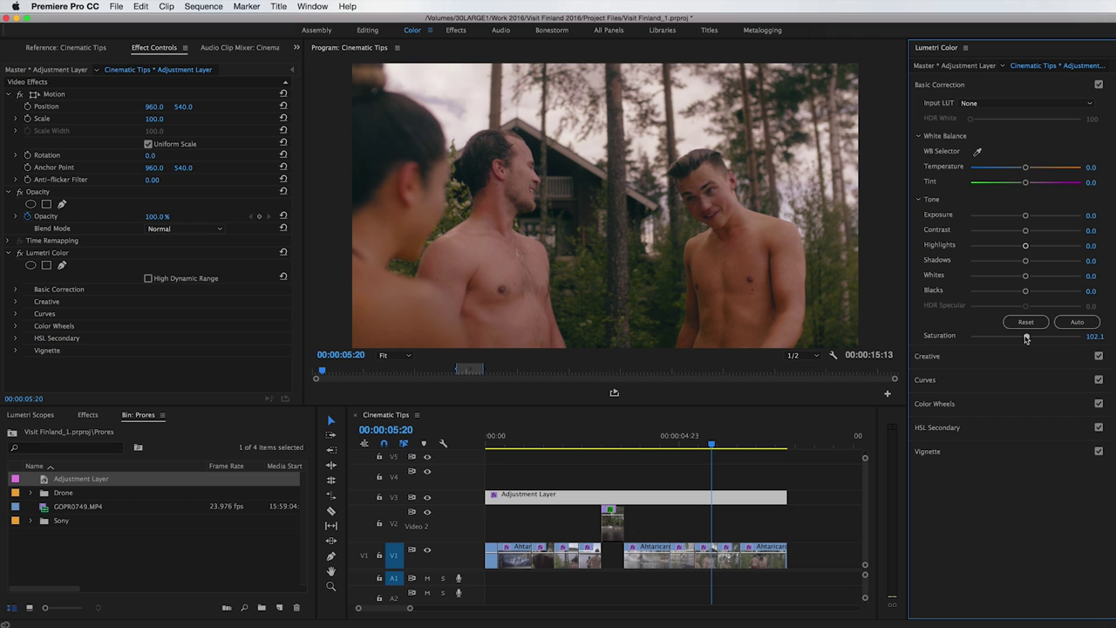
mouse_move(712, 447)
left_mouse_down()
mouse_move(753, 446)
mouse_move(498, 446)
mouse_move(701, 447)
left_mouse_up()
left_click(723, 468)
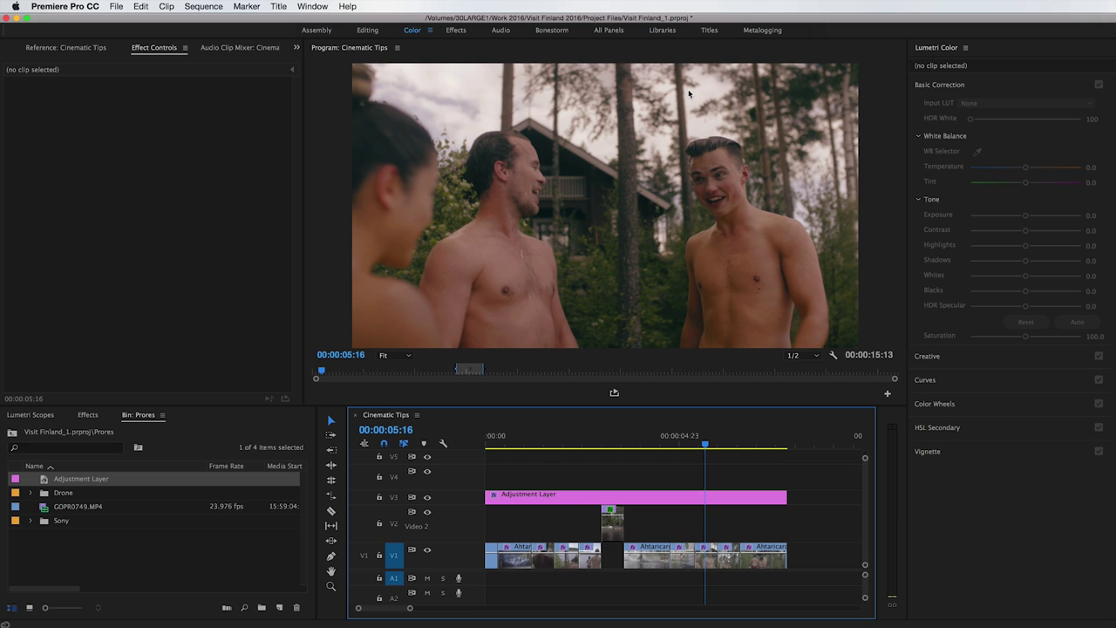
Step: Change the sequence frame size to 1920×817 and scale the Ahtaricard2C0040 shot to 134
left_click(203, 6)
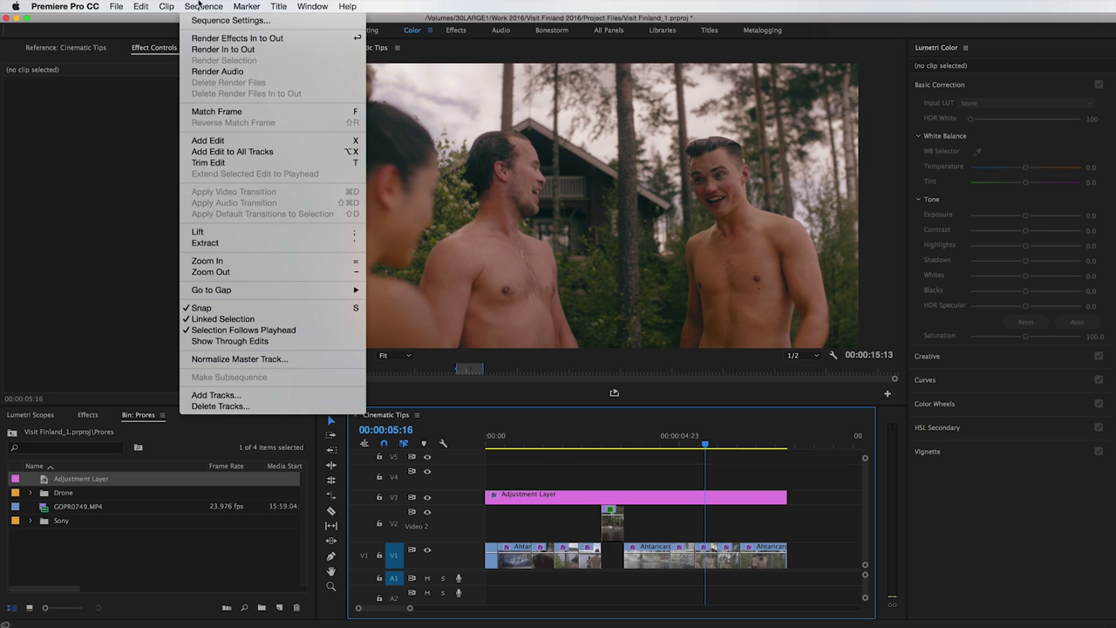
left_click(249, 22)
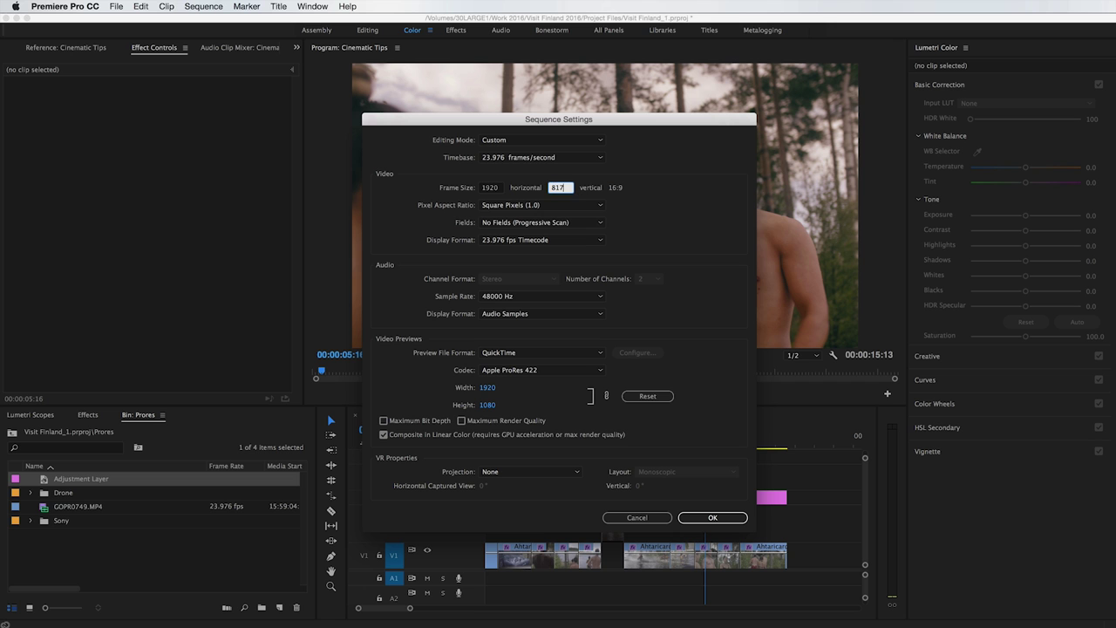
key("Return")
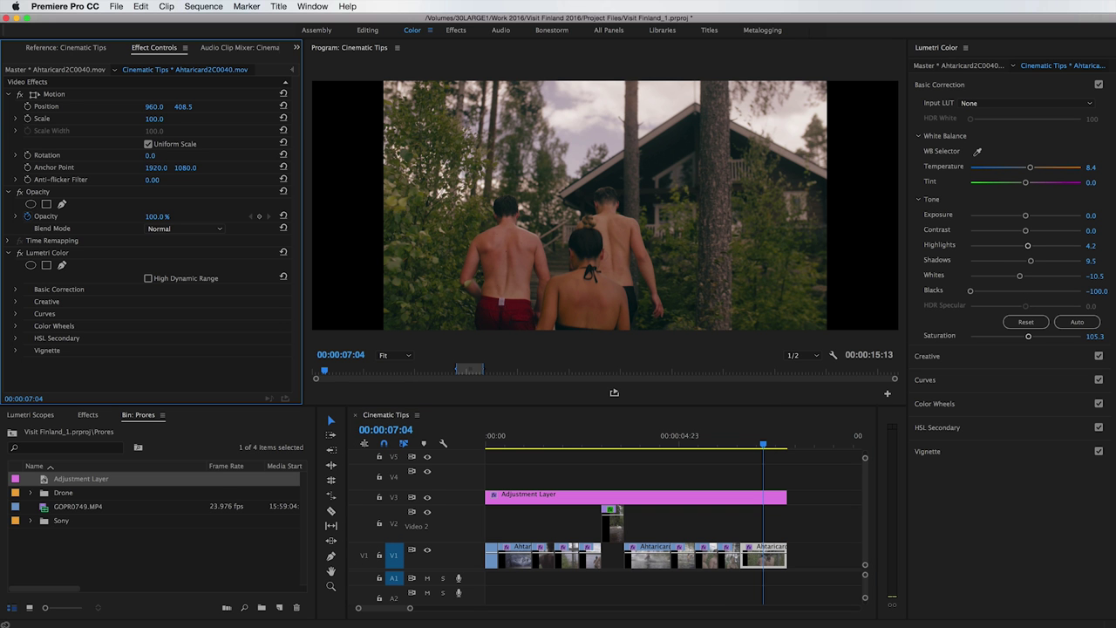
left_click_drag(153, 118, 183, 118)
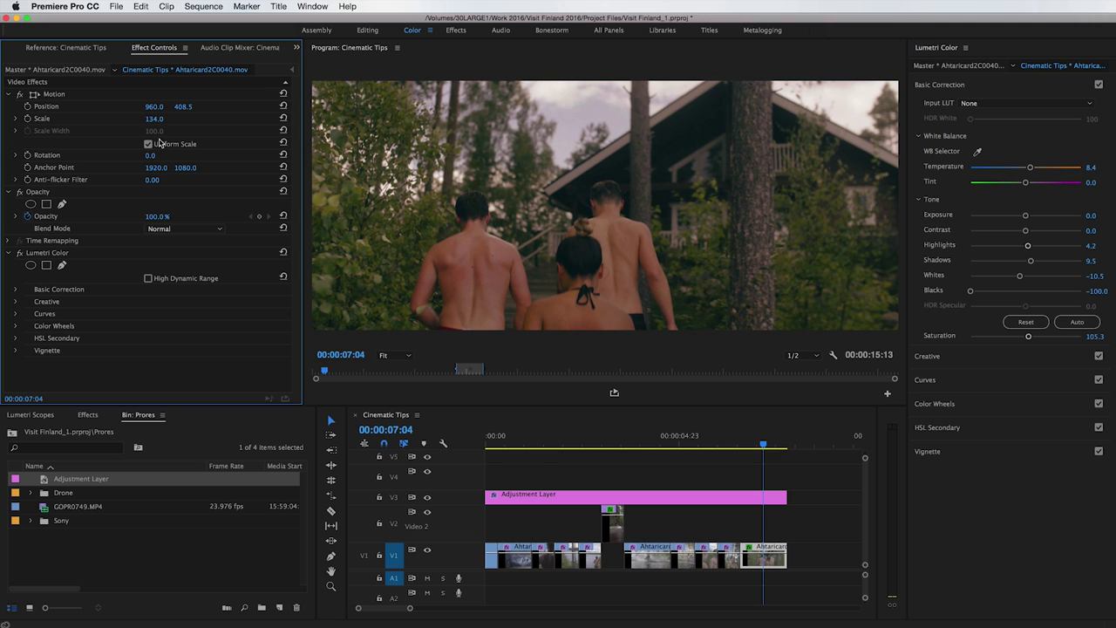
Step: Paste the Motion and Lumetri Color attributes onto all selected V1 and V2 clips
left_click(663, 522)
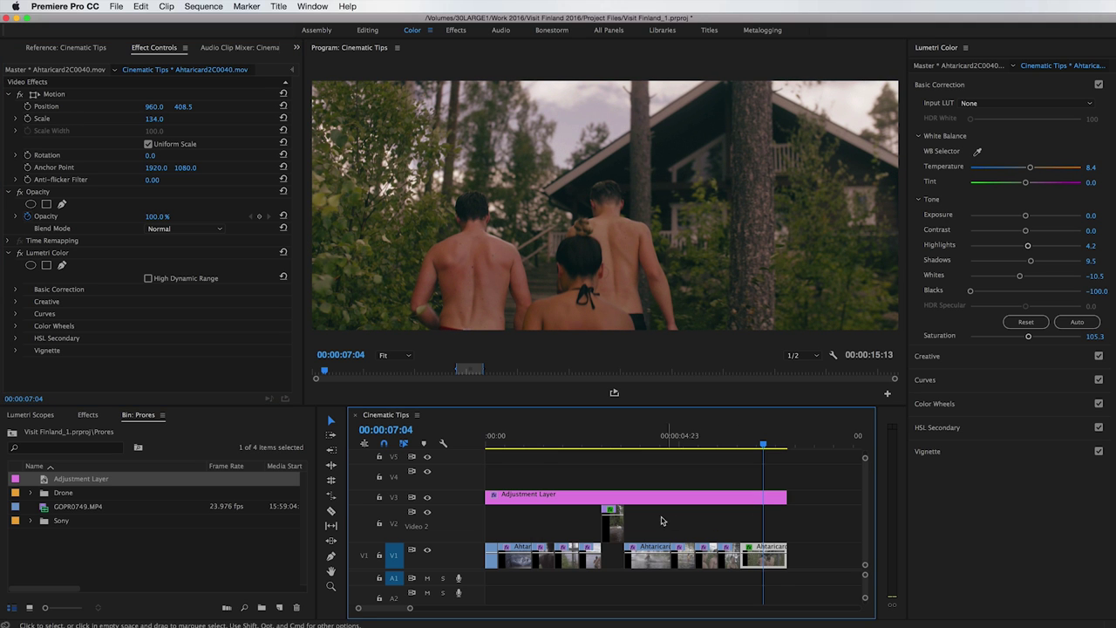
left_click_drag(493, 519, 731, 563)
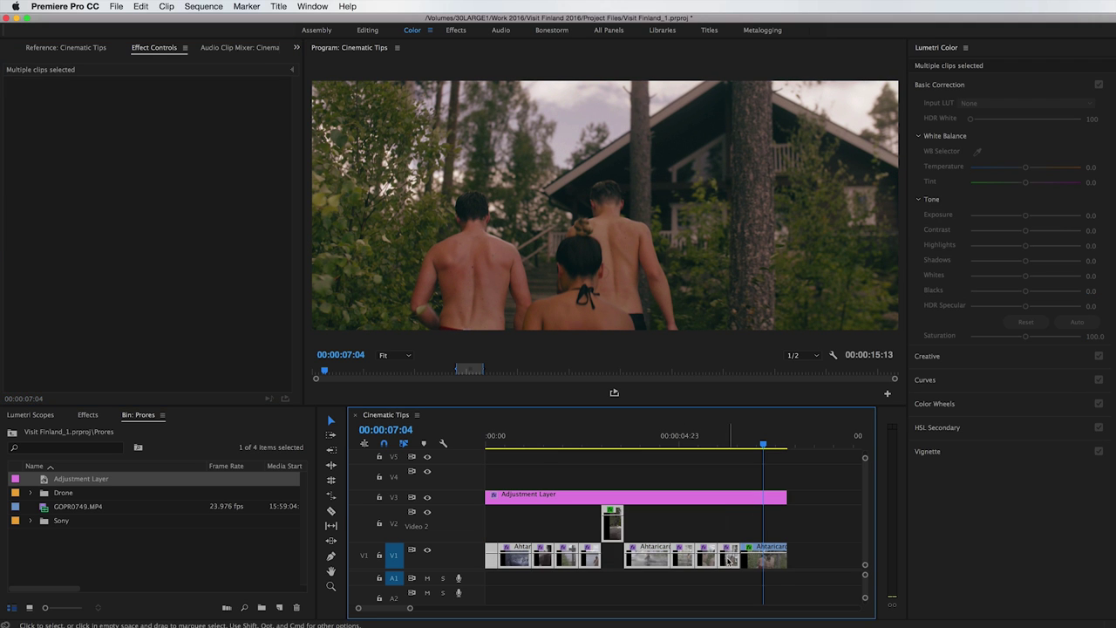
right_click(731, 564)
left_click(773, 360)
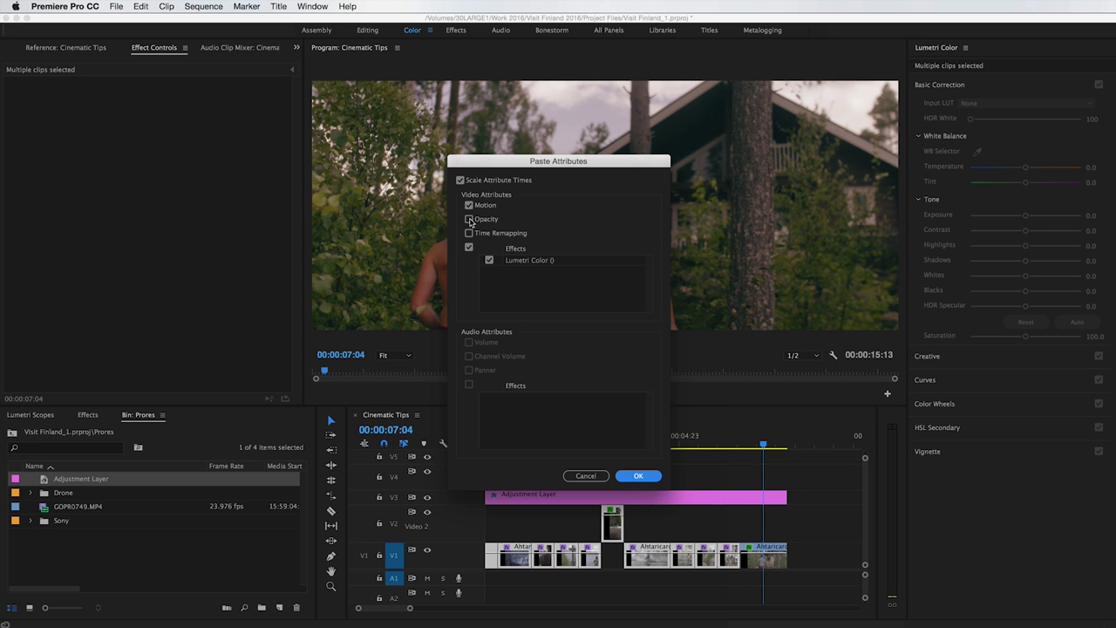
left_click(641, 477)
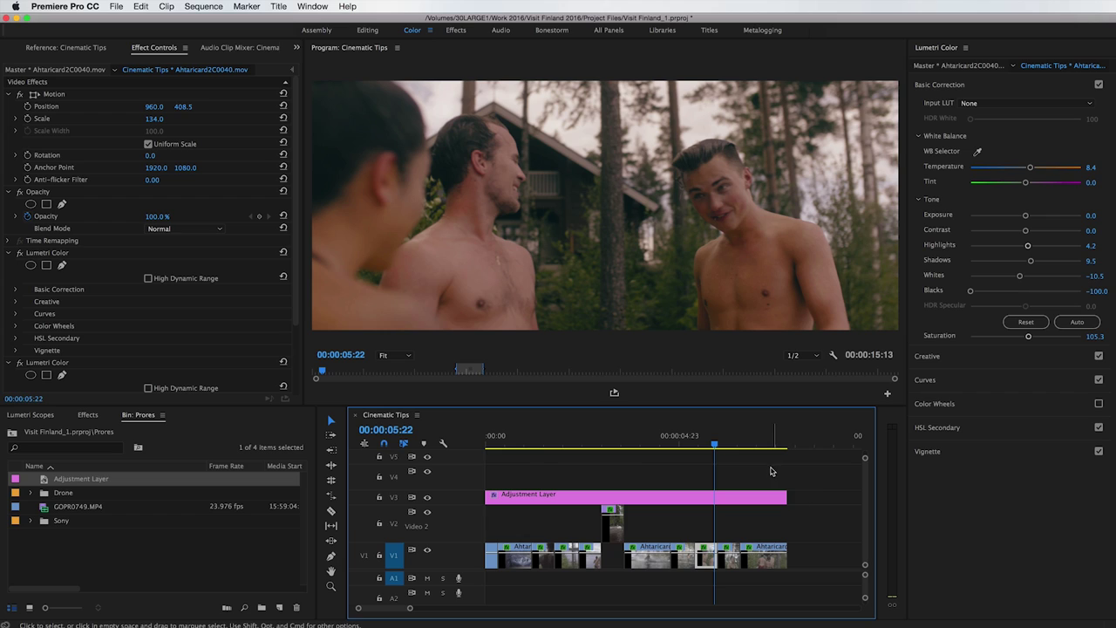
left_click(771, 472)
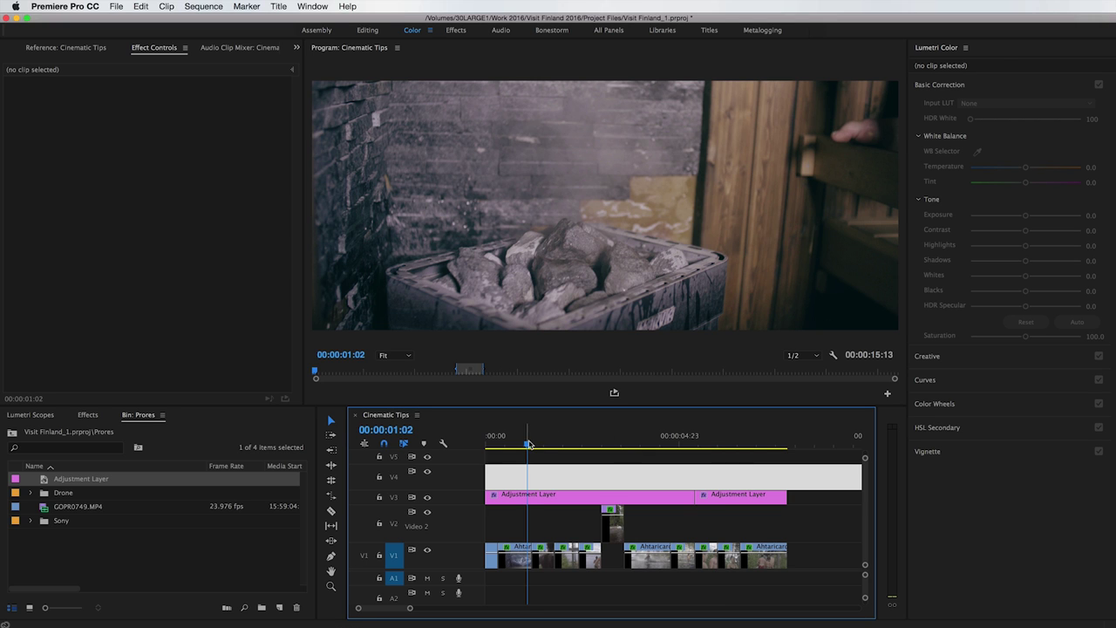
Step: Scrub the playhead through the letterboxed edit and step back one frame to a warmer shot
left_click(499, 449)
left_click_drag(498, 449, 726, 453)
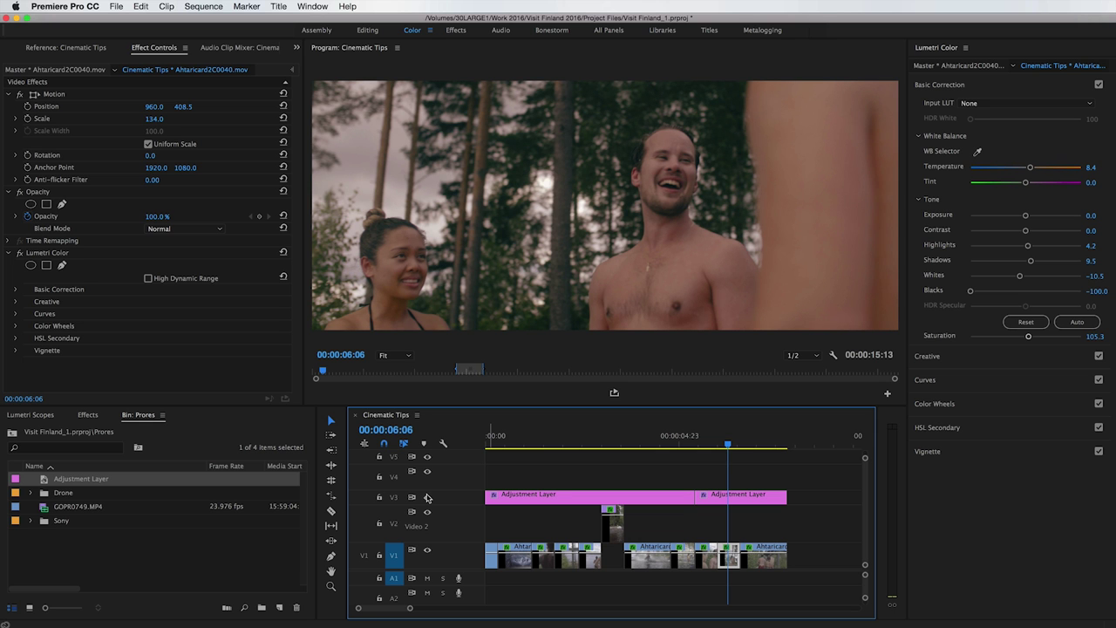
left_click(721, 446)
key("Up")
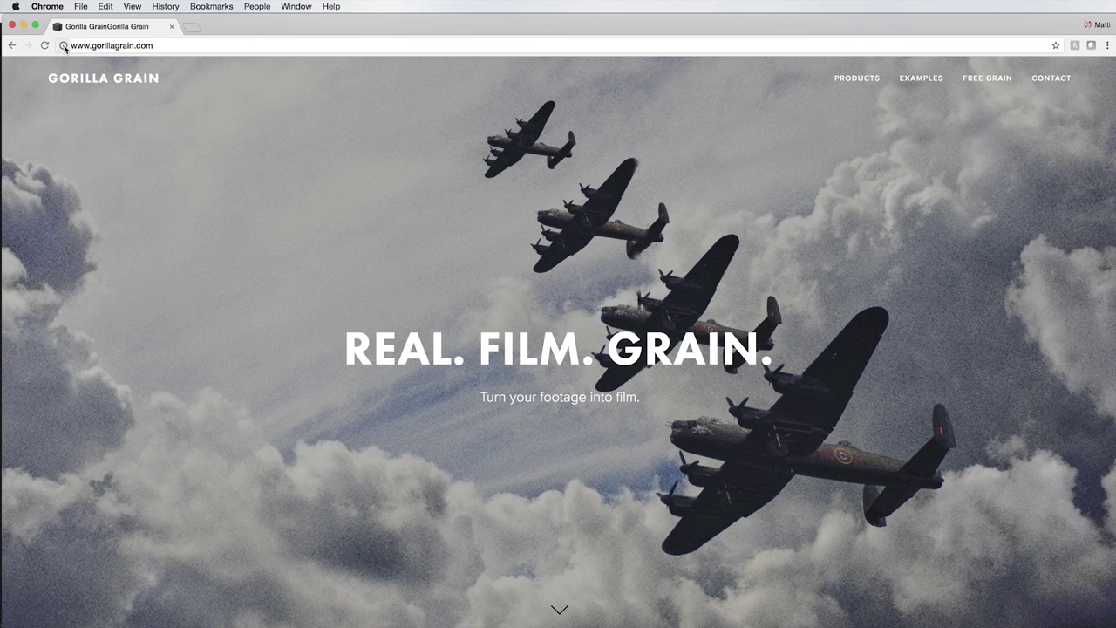
Step: Go to Gorilla Grain's FREE GRAIN page in Chrome
left_click(985, 78)
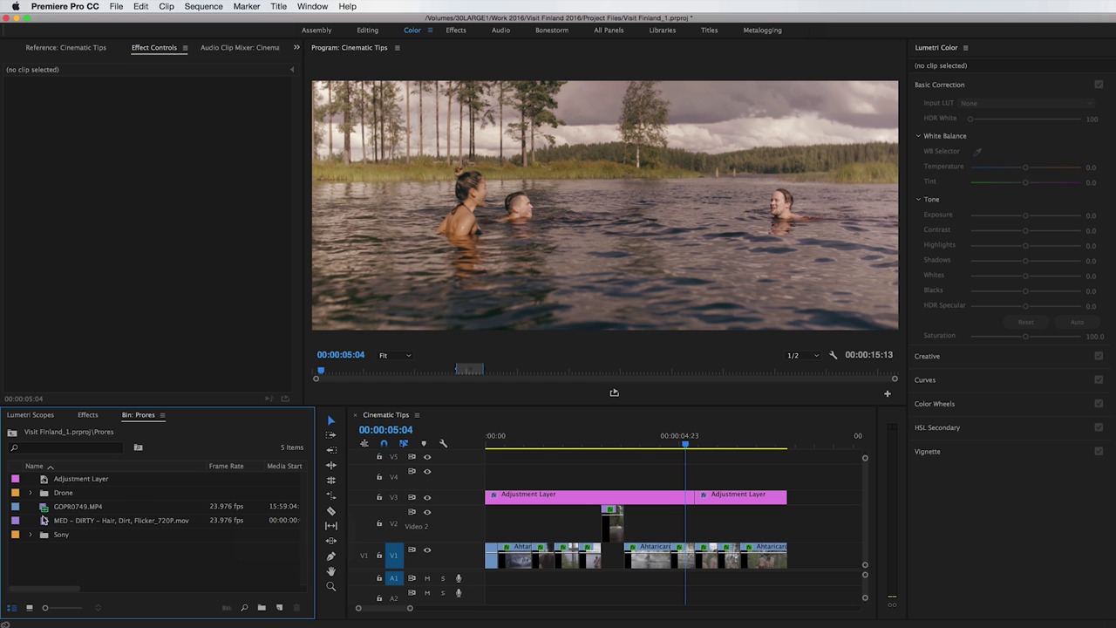
Step: Place the MED – DIRTY grain clip on V4, scale it to 150, and set its blend mode to Overlay
left_click_drag(44, 520, 485, 478)
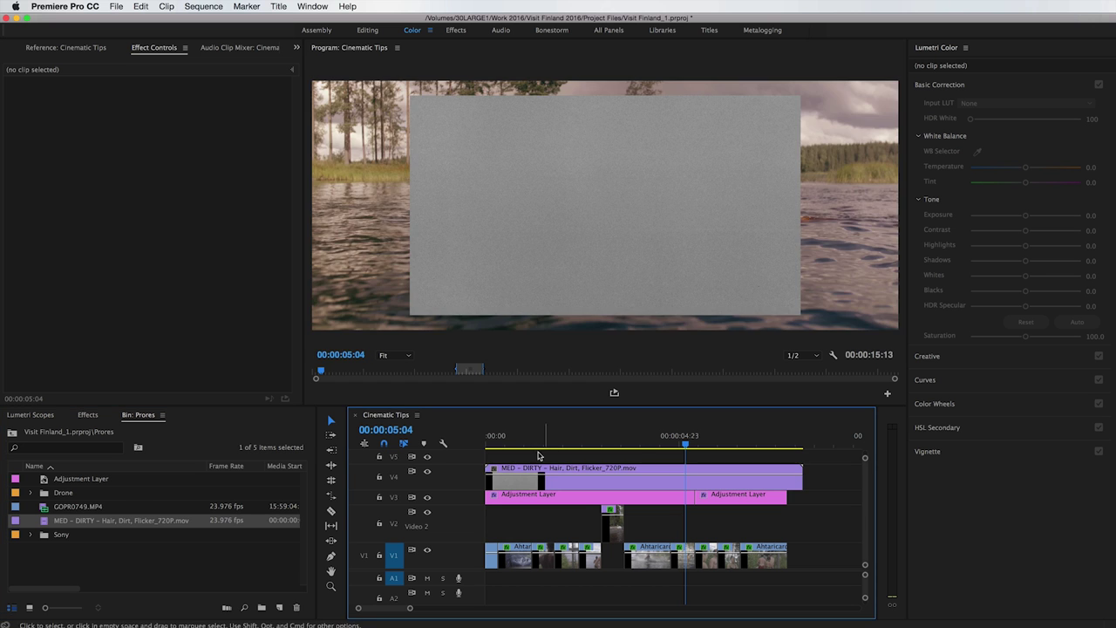
left_click(538, 472)
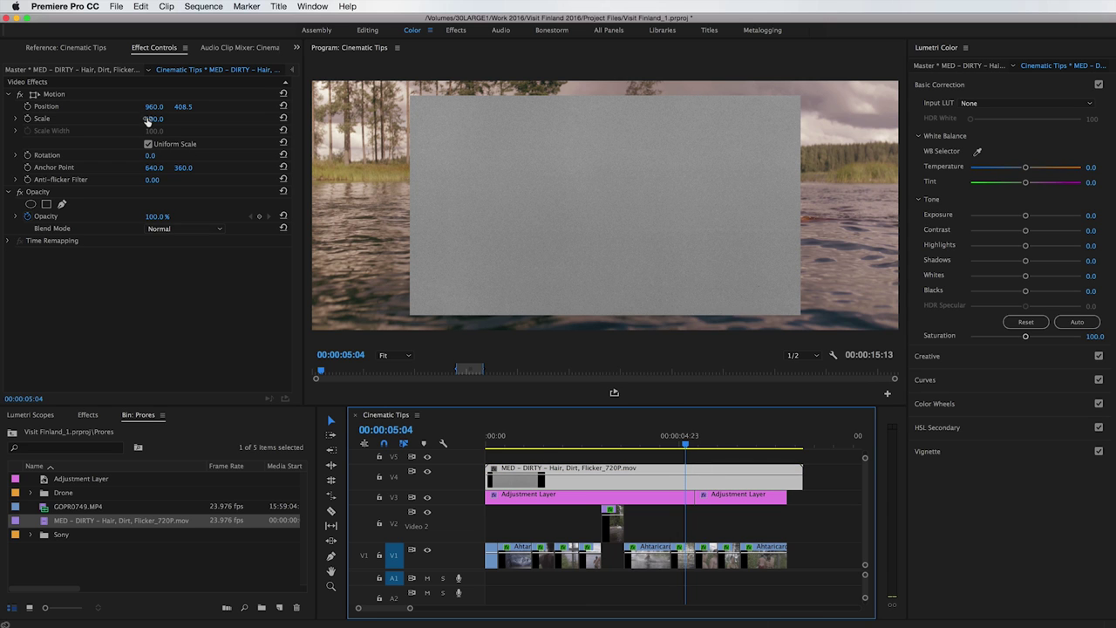
left_click_drag(148, 122, 199, 122)
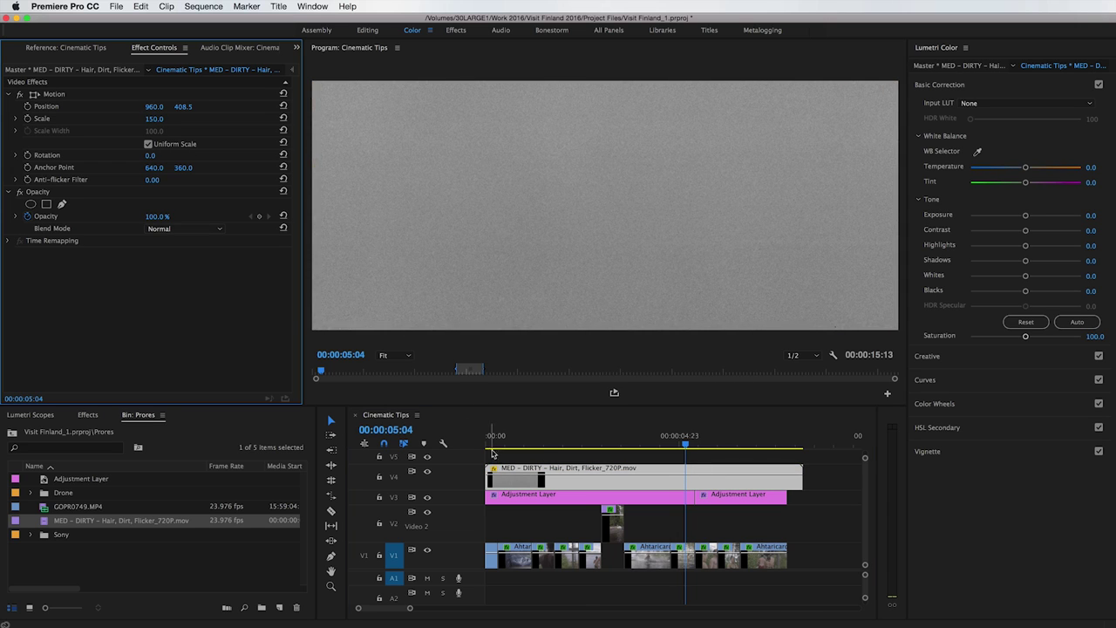
left_click(173, 231)
left_click(204, 394)
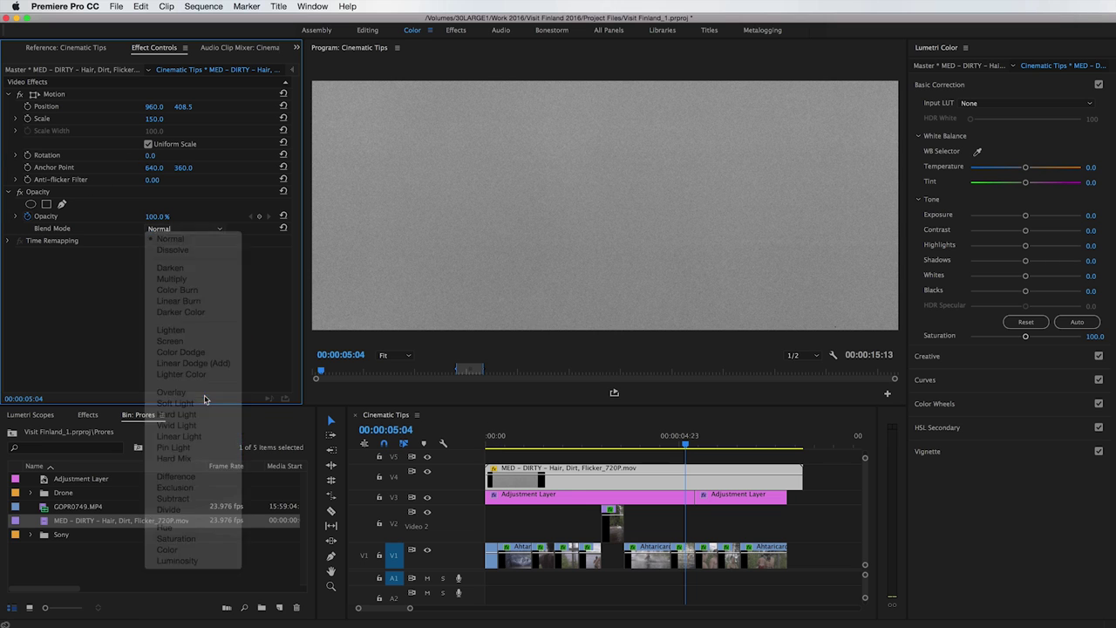
Step: Play back the edit to preview the grain, then return to the three-men shot
left_click(602, 436)
key("space")
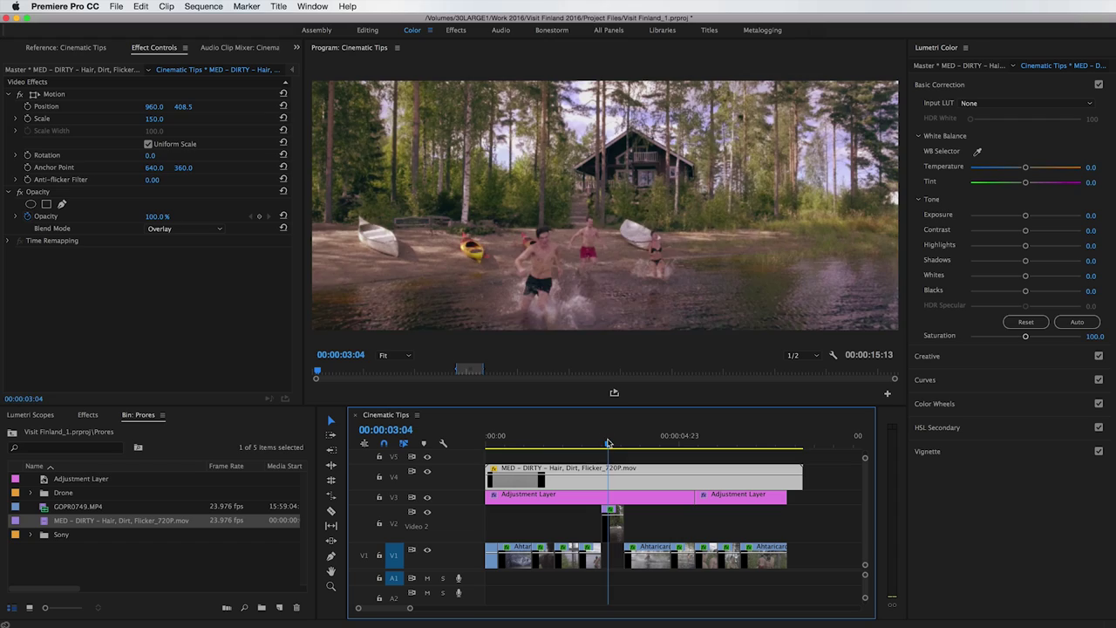
left_click(690, 455)
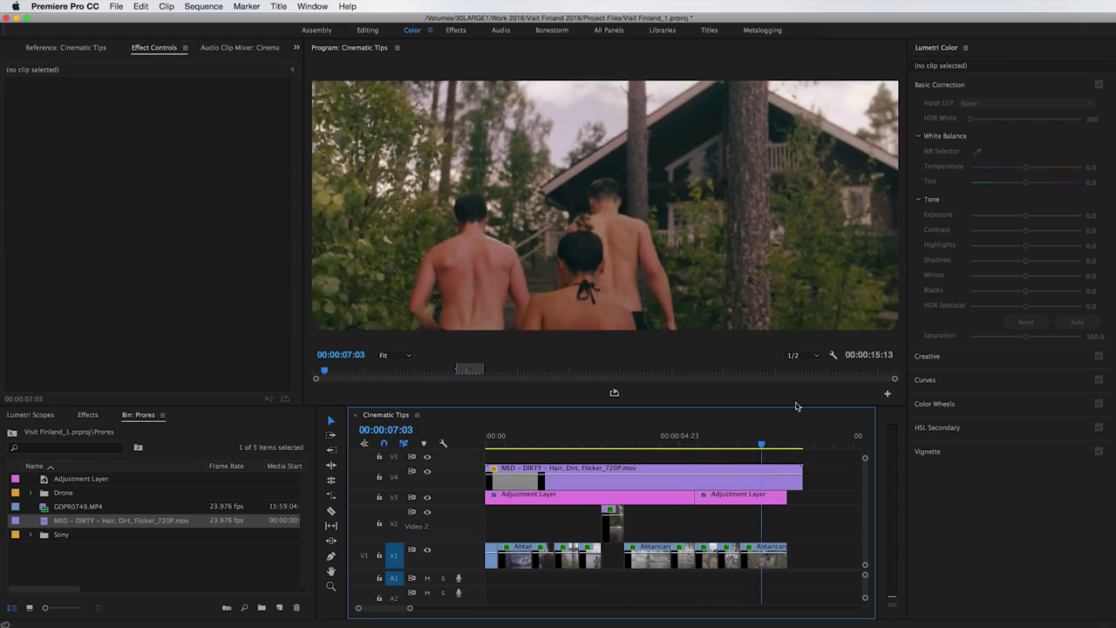
key("space")
left_click_drag(758, 445, 707, 445)
left_click(672, 476)
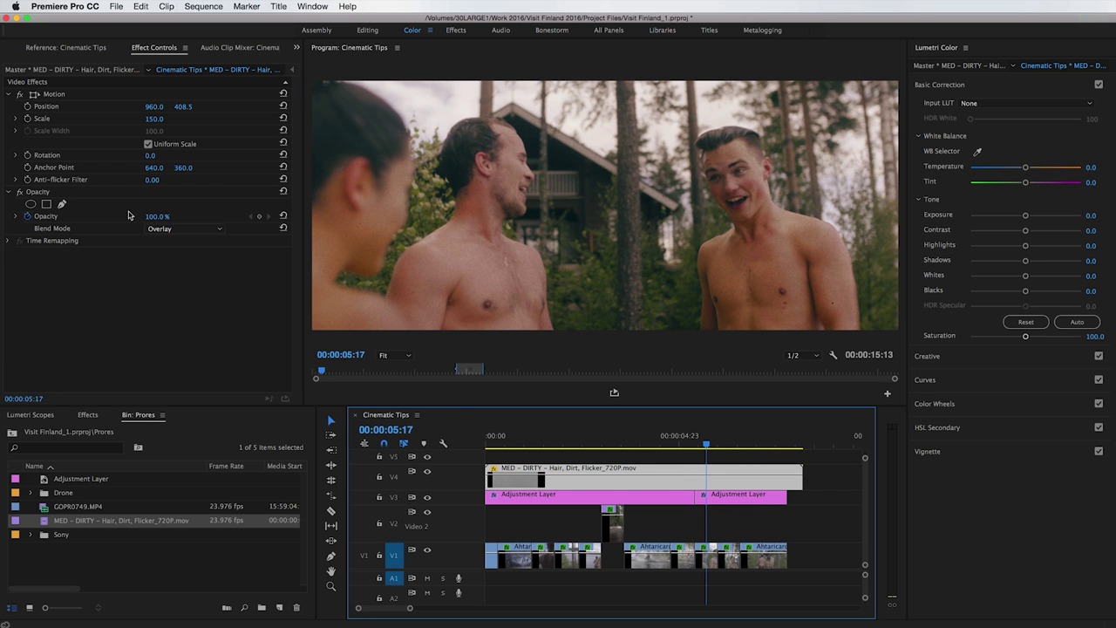
Step: Lower the grain clip's opacity to 72% and play back to judge the subtler texture
left_click_drag(153, 219, 147, 219)
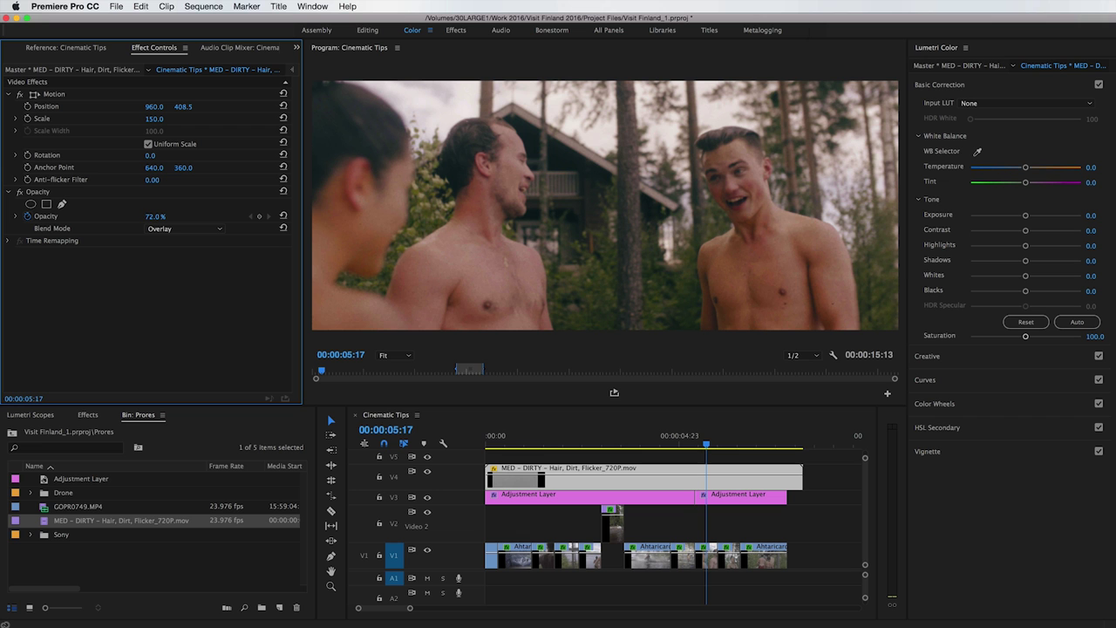
left_click(824, 478)
key("space")
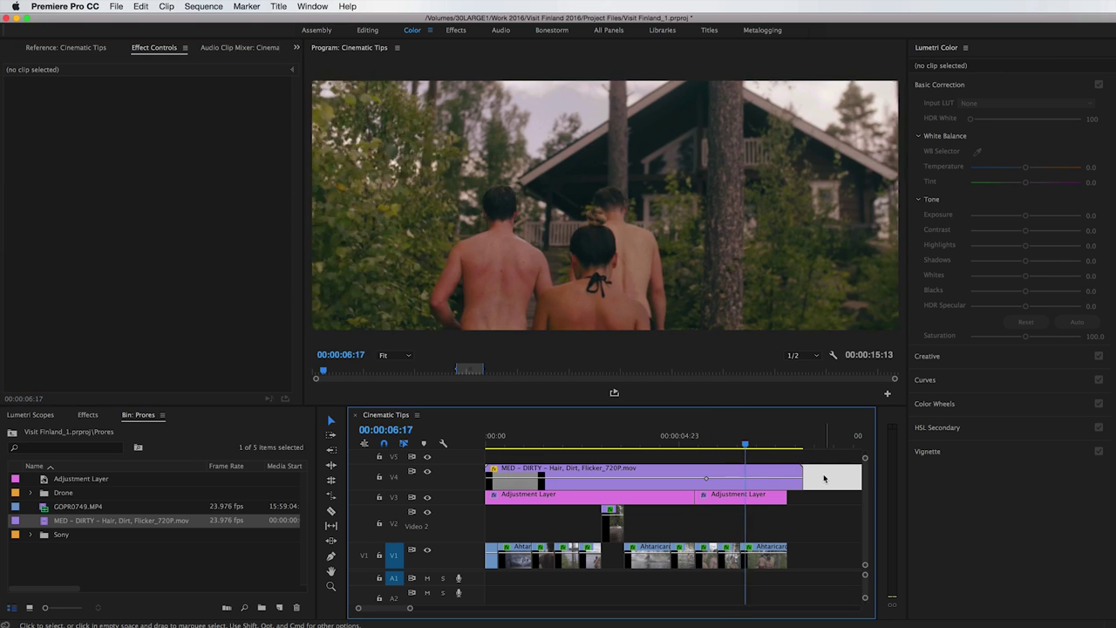
left_click_drag(756, 445, 704, 447)
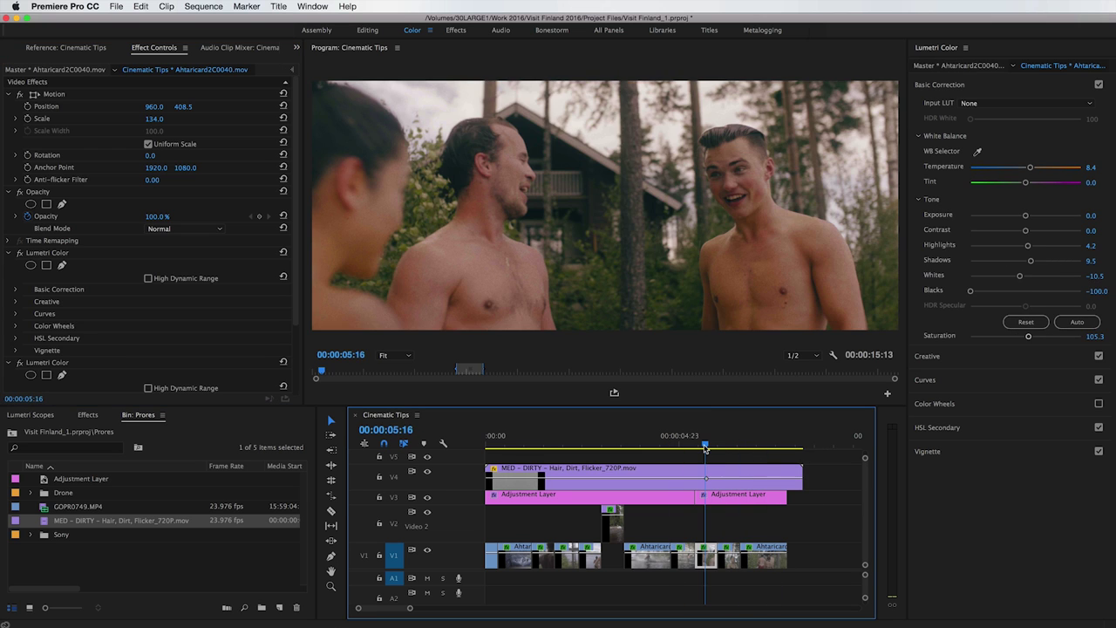